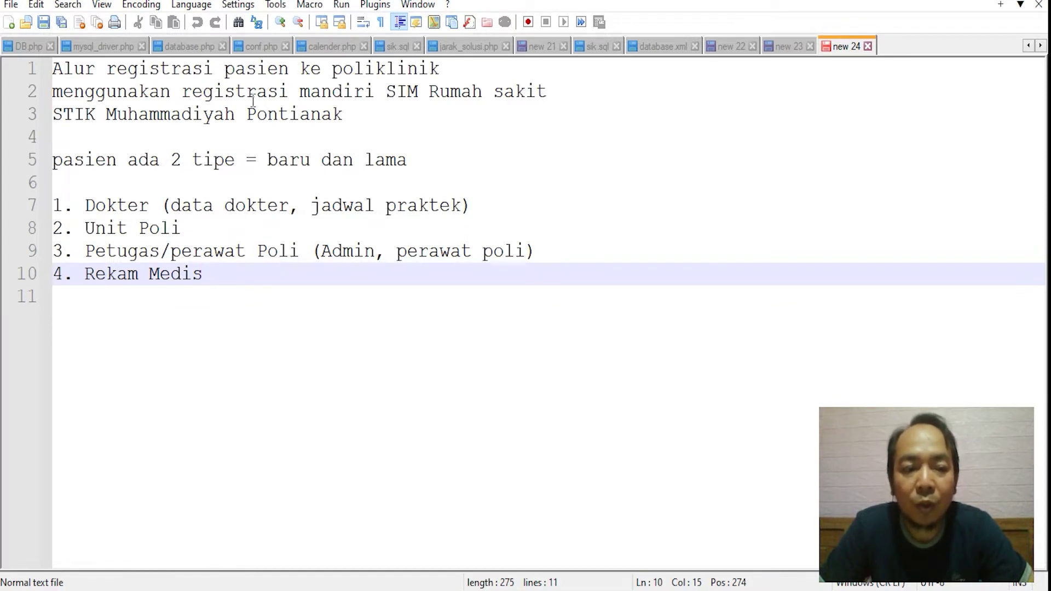
- Review the notes on patient types, doctors and practice schedules, clinic units, clinic staff and Rekam Medis
{"action": "left_click", "coordinate": [287, 160]}
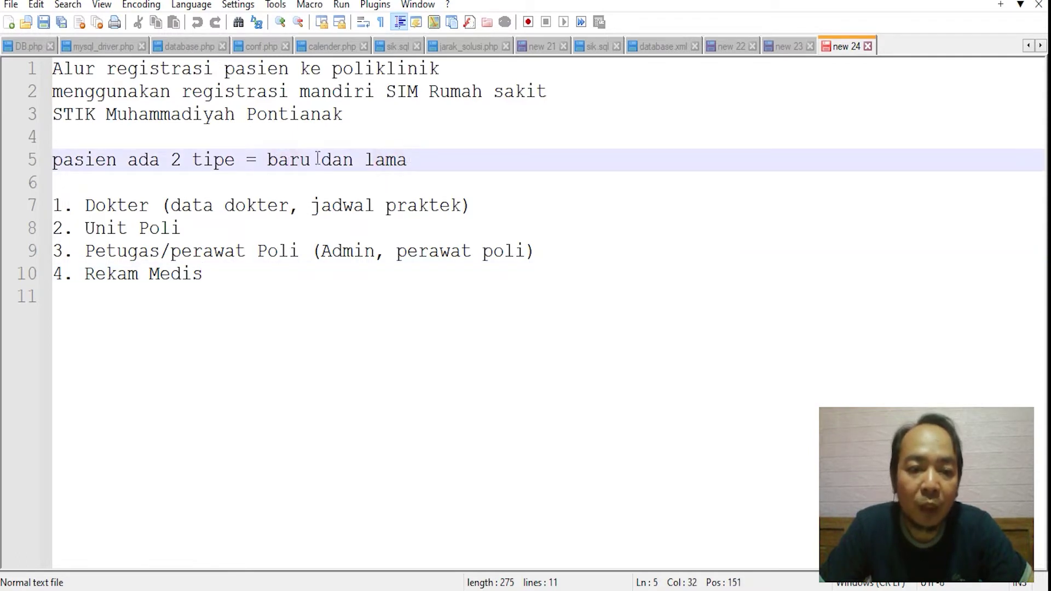
{"action": "left_click", "coordinate": [310, 161]}
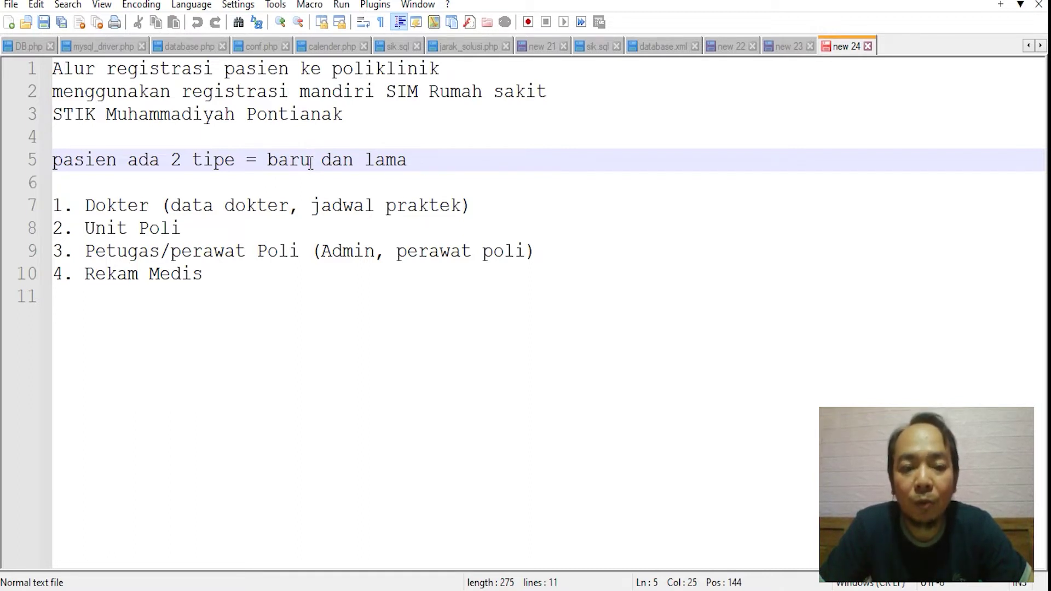
{"action": "left_click", "coordinate": [406, 162]}
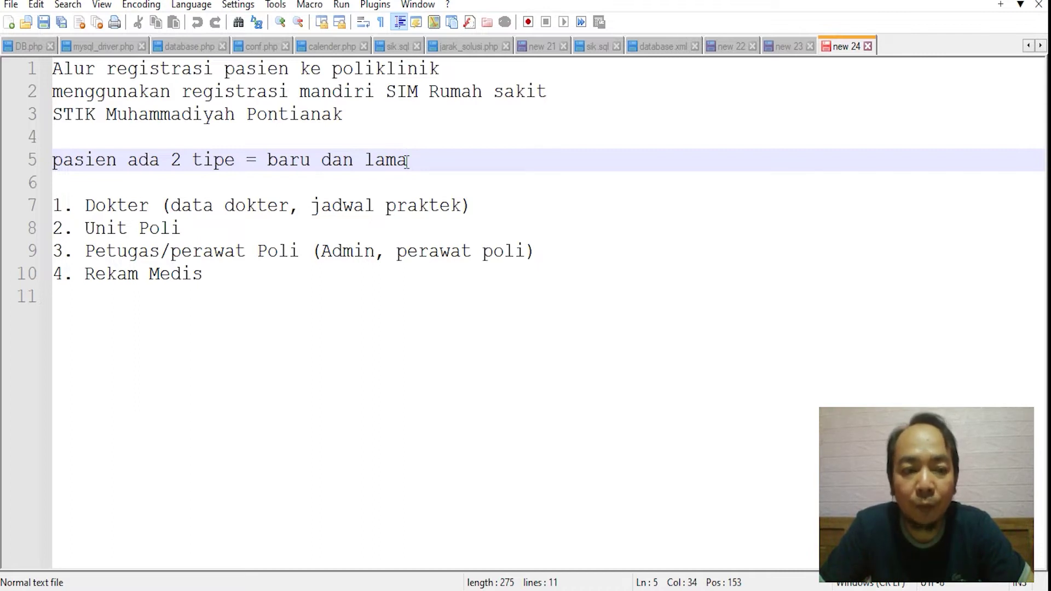
{"action": "left_click", "coordinate": [107, 207]}
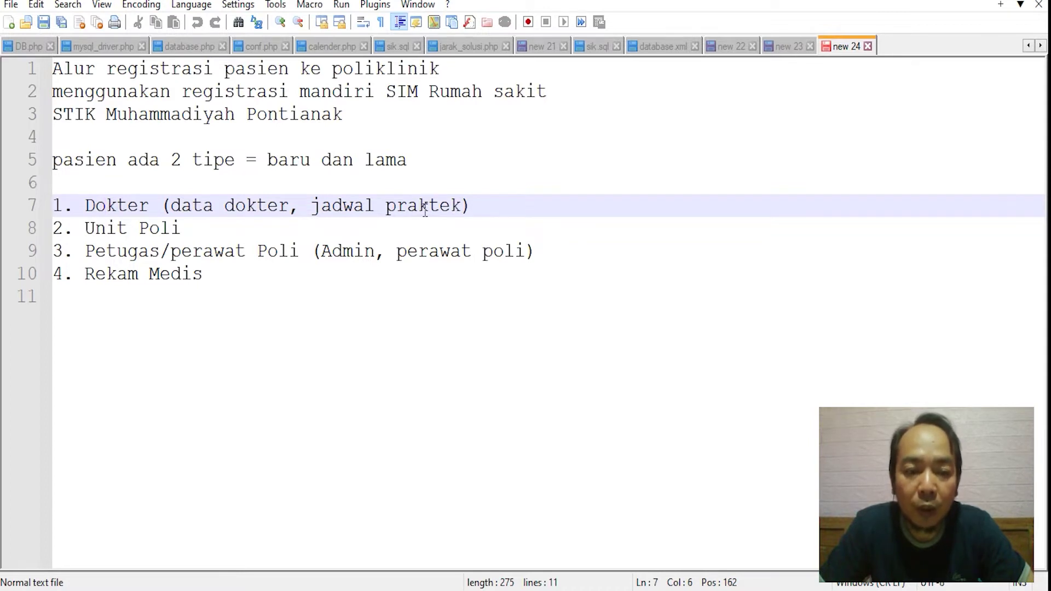
{"action": "left_click", "coordinate": [322, 205]}
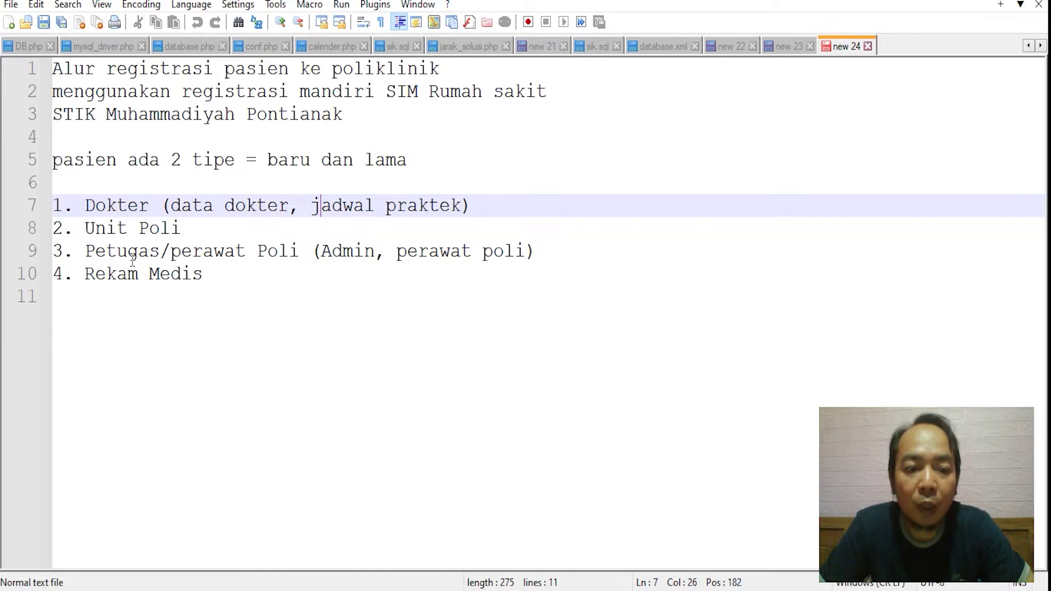
{"action": "double_click", "coordinate": [342, 254]}
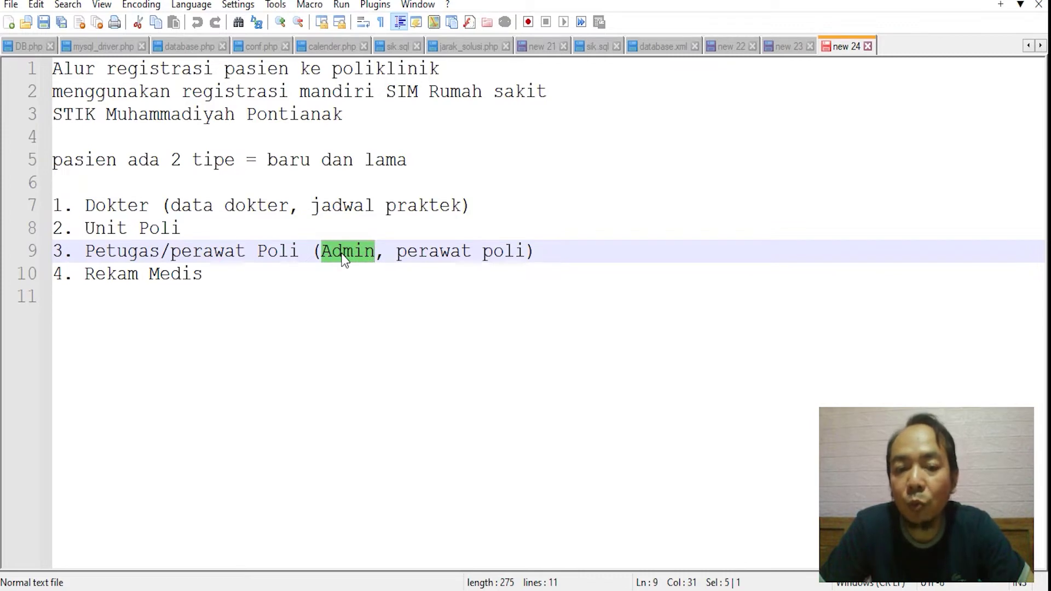
{"action": "left_click", "coordinate": [438, 251]}
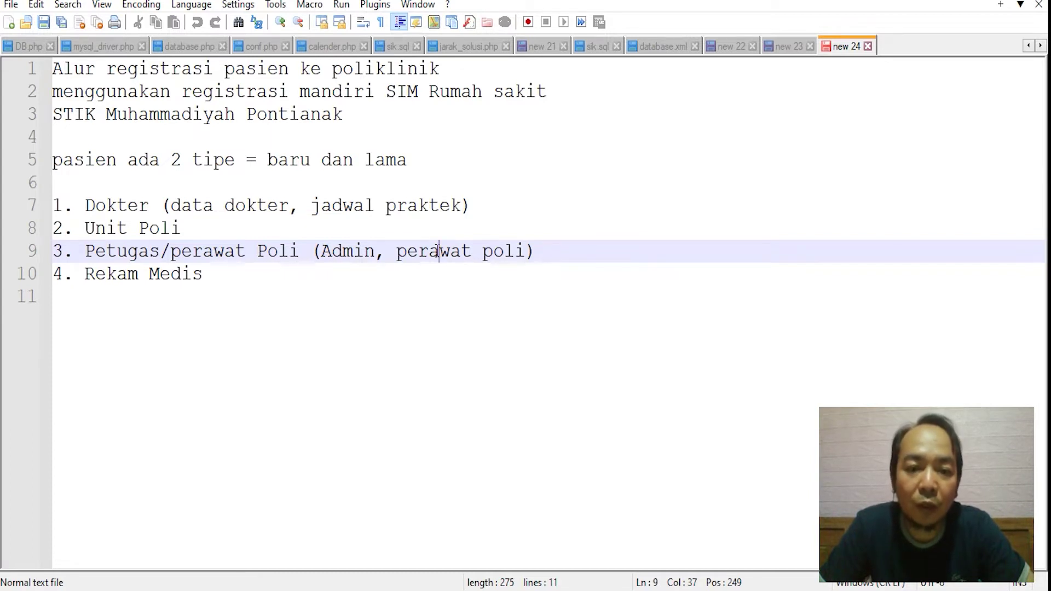
{"action": "left_click", "coordinate": [115, 274]}
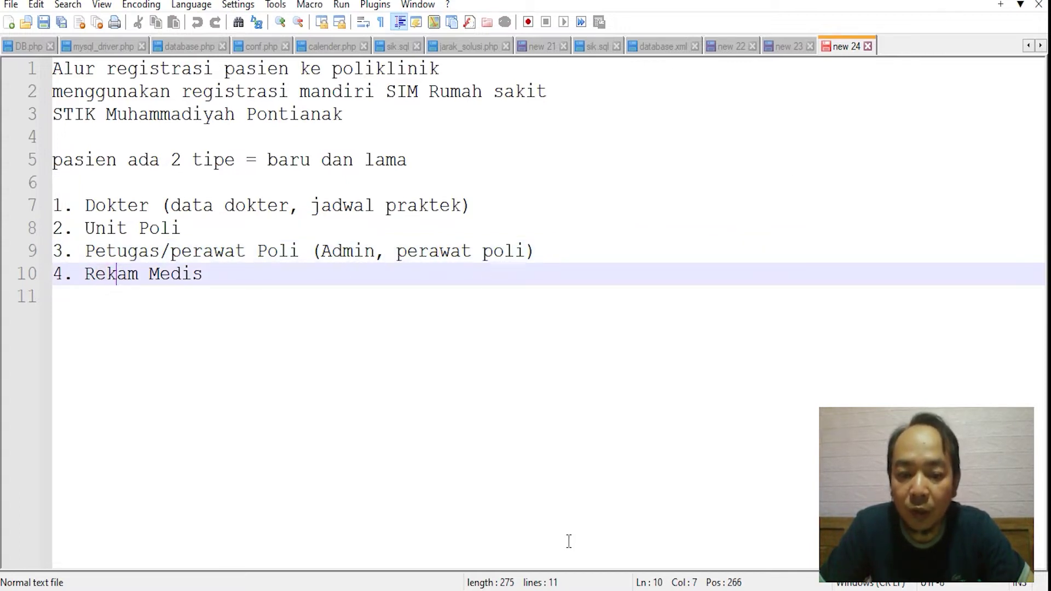
- Switch to the Khanza hospital information system and choose Poliklinik Penyakit Dalam as the unit in the patient registration form
{"action": "key", "text": "alt+Tab"}
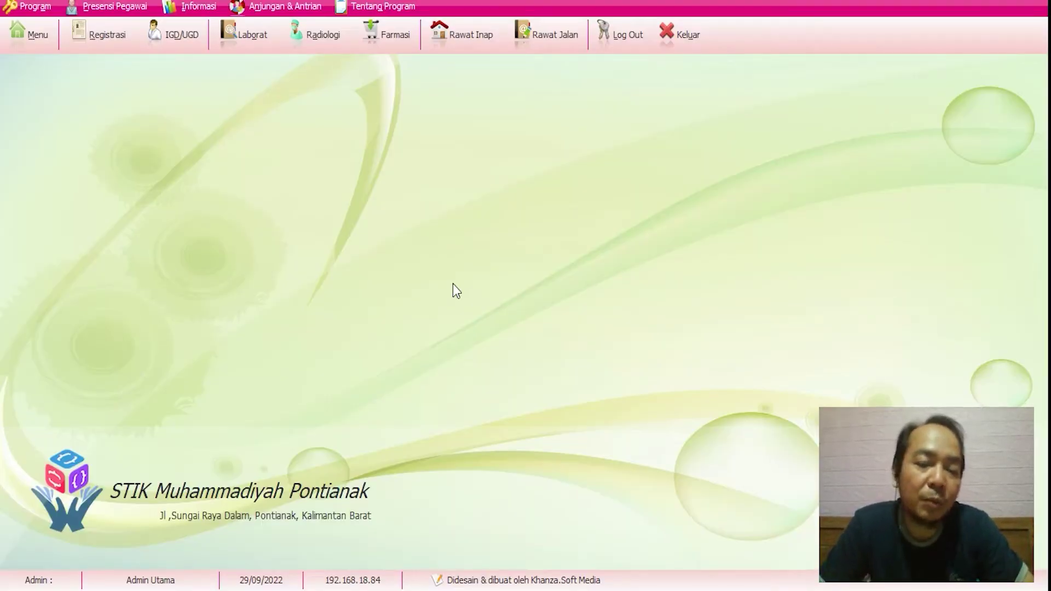
{"action": "left_click", "coordinate": [108, 36]}
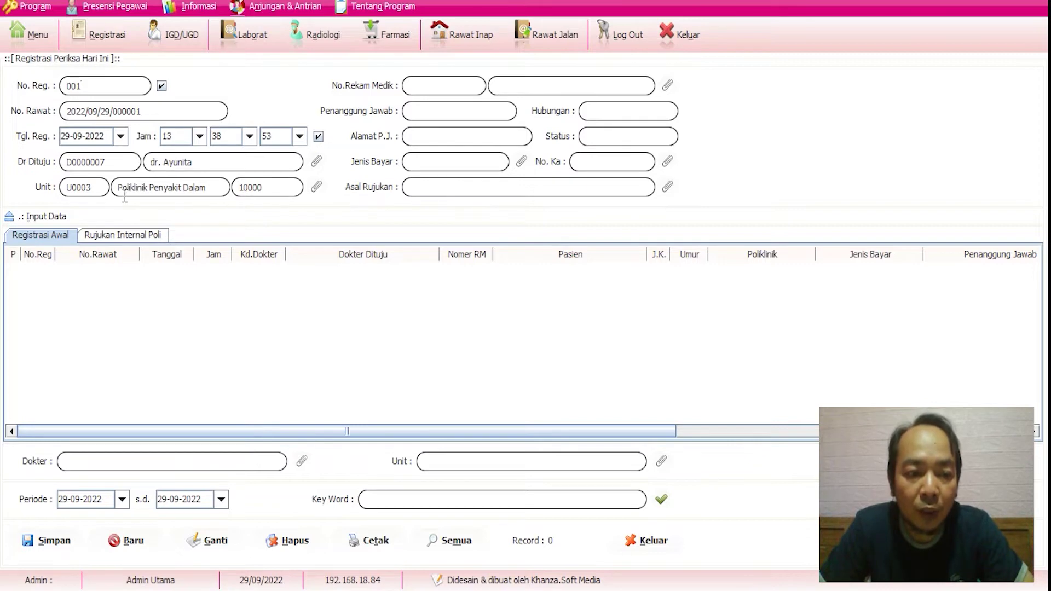
{"action": "left_click", "coordinate": [317, 188]}
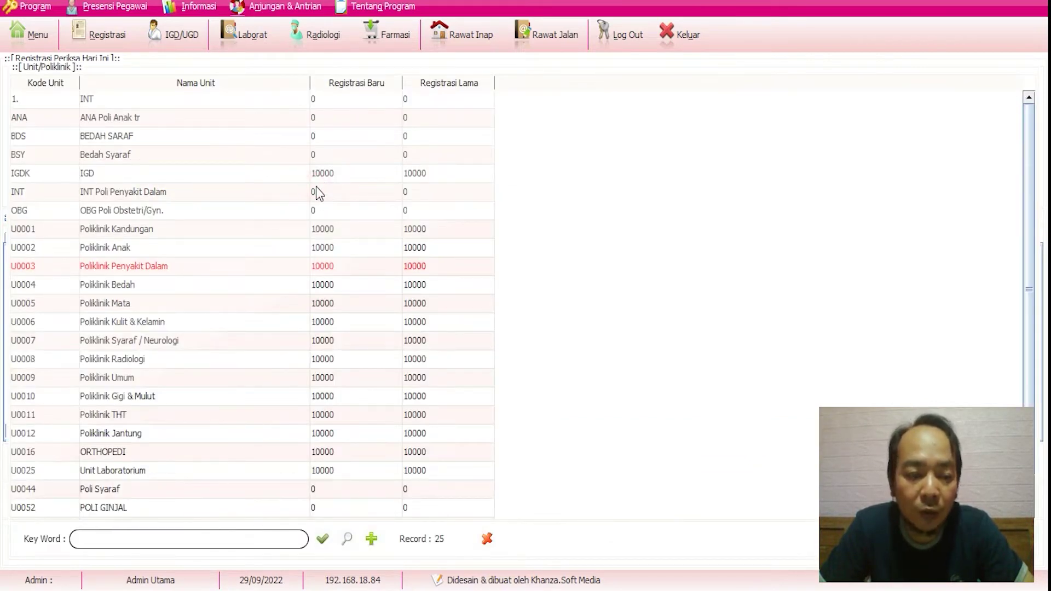
{"action": "left_click", "coordinate": [116, 283]}
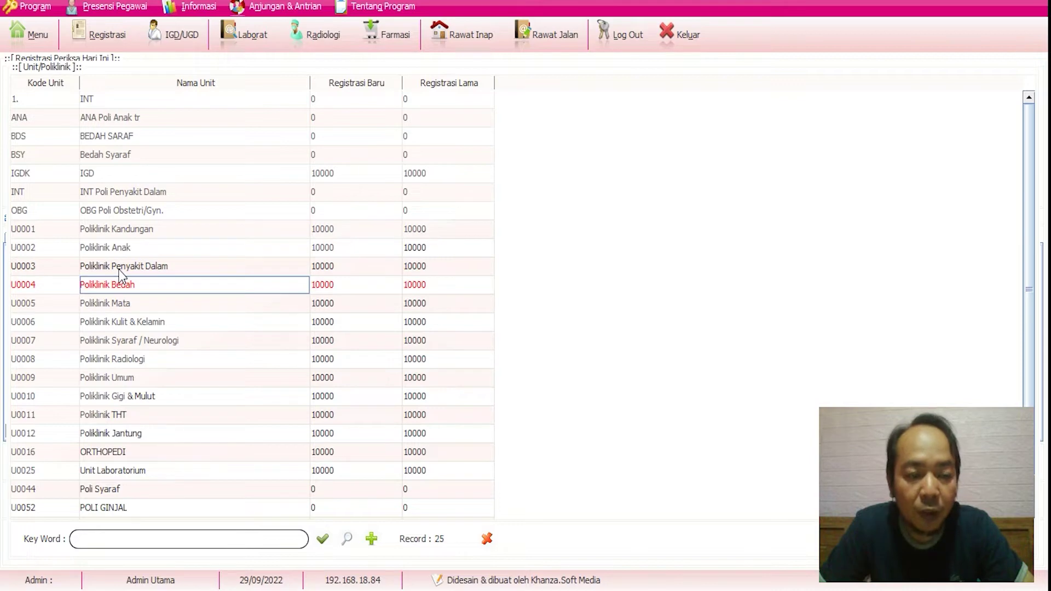
{"action": "left_click", "coordinate": [120, 271]}
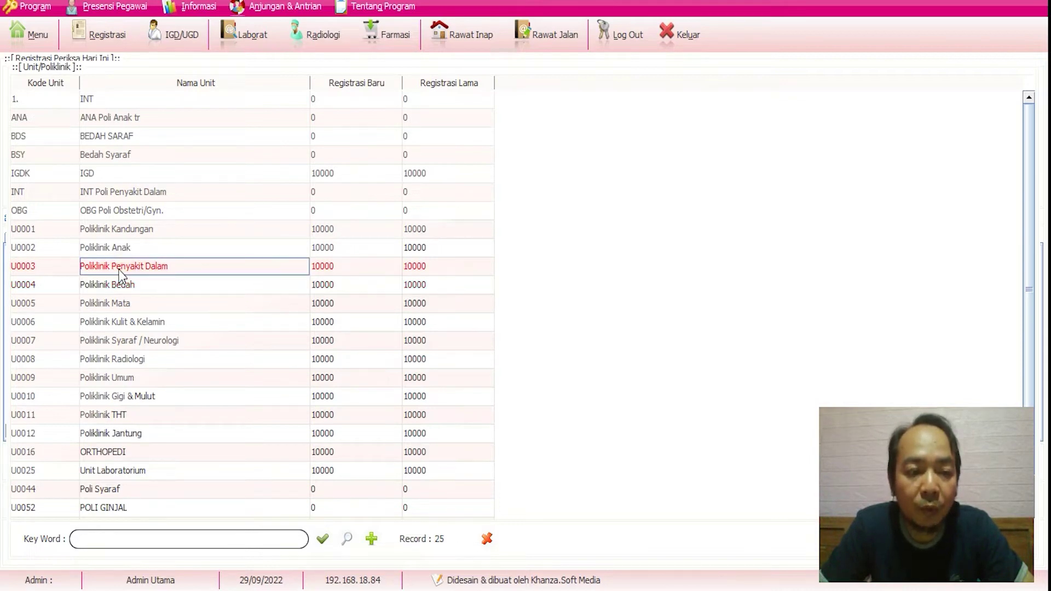
{"action": "double_click", "coordinate": [120, 270]}
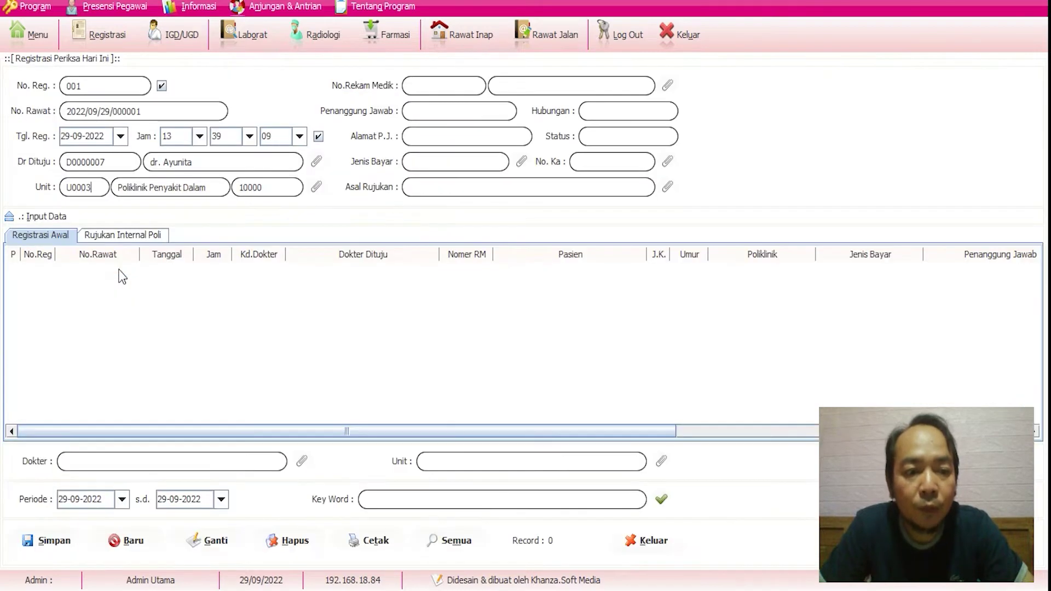
- Start a new doctor record from the registration's doctor lookup, enter the doctor's name and set the gender to PEREMPUAN
{"action": "left_click", "coordinate": [317, 163]}
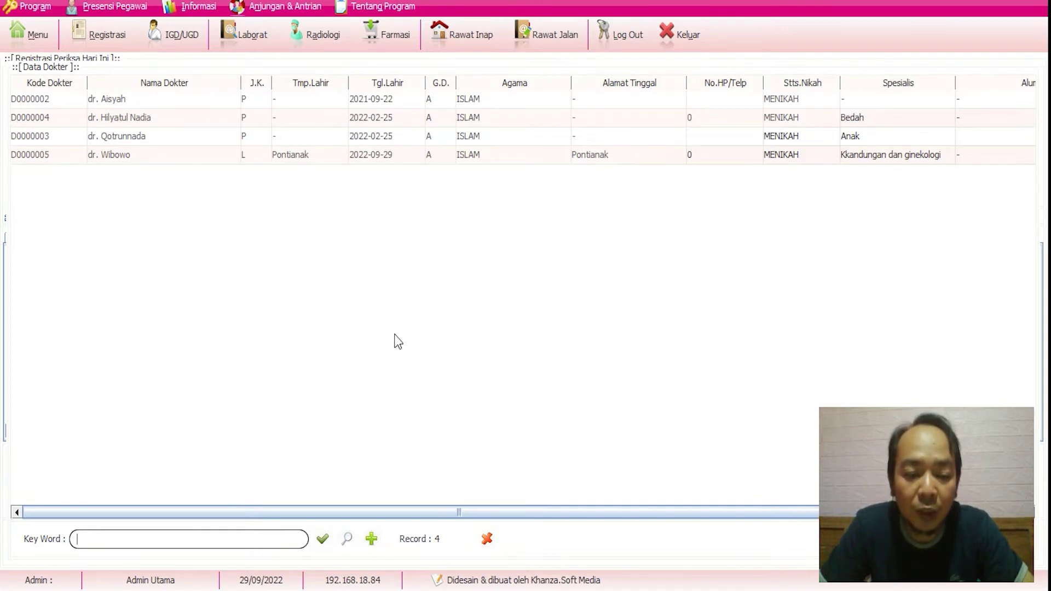
{"action": "left_click", "coordinate": [372, 540]}
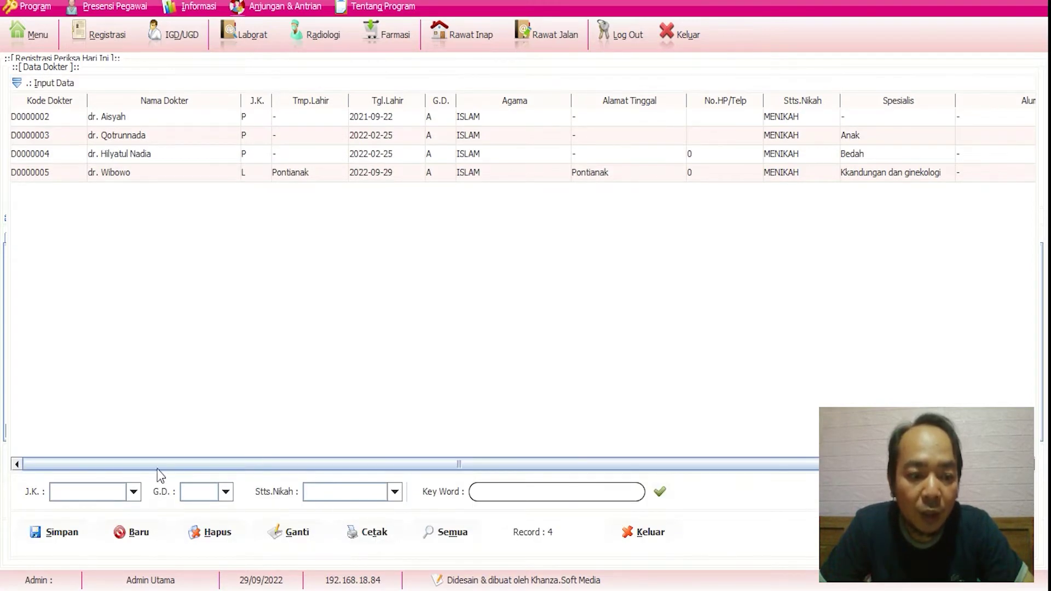
{"action": "left_click", "coordinate": [137, 538]}
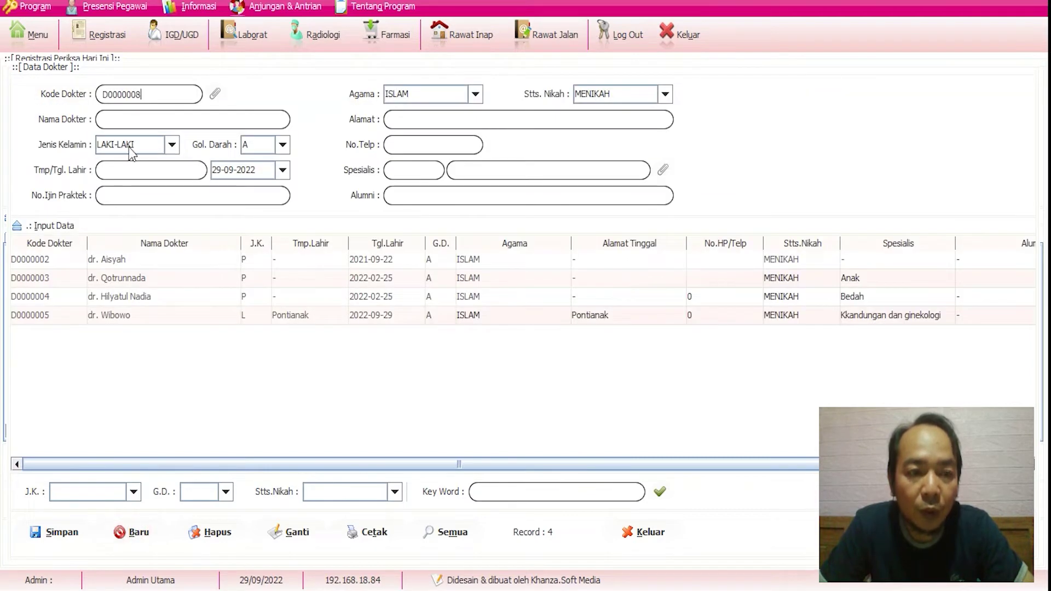
{"action": "left_click", "coordinate": [157, 122]}
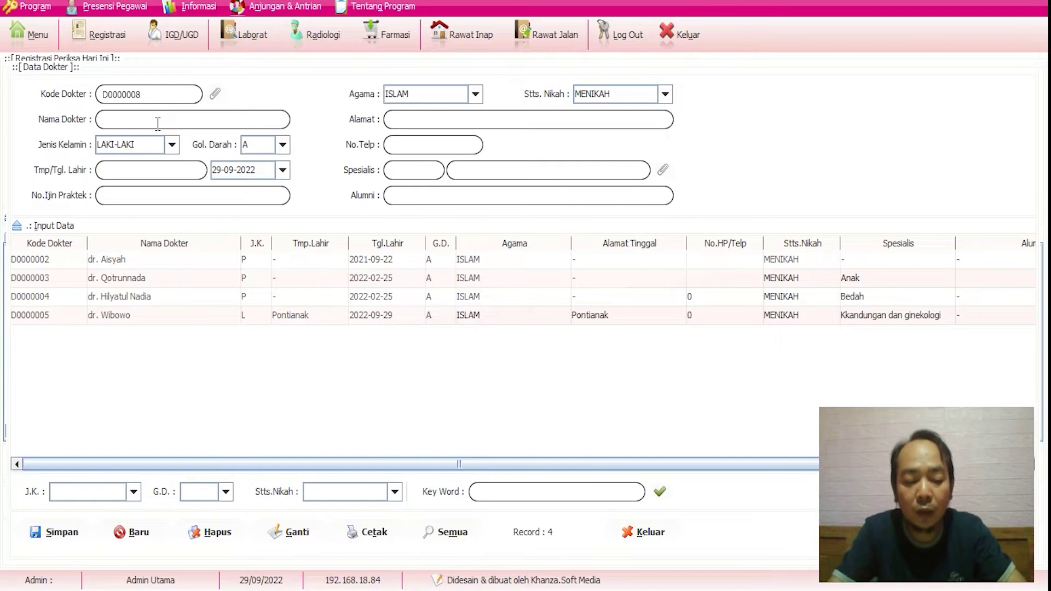
{"action": "type", "text": "dr. Yunit"}
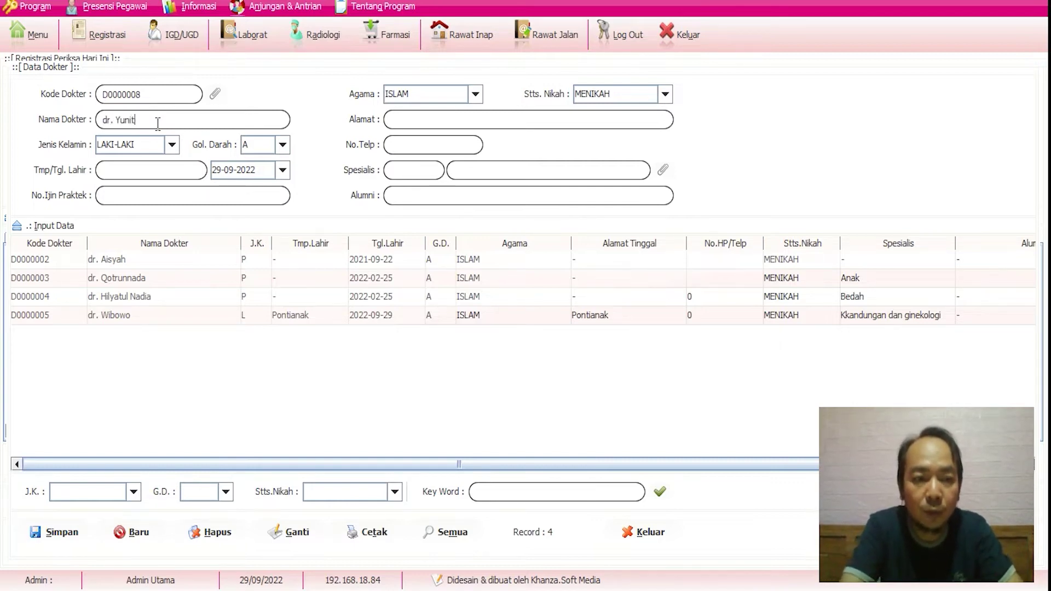
{"action": "type", "text": "a"}
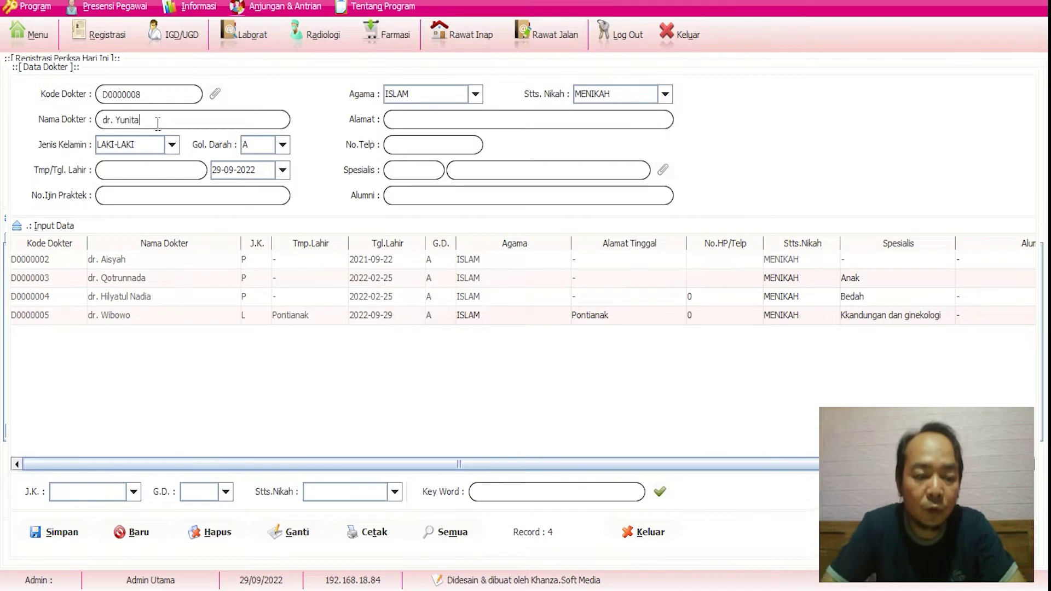
{"action": "left_click", "coordinate": [176, 147]}
{"action": "left_click", "coordinate": [137, 174]}
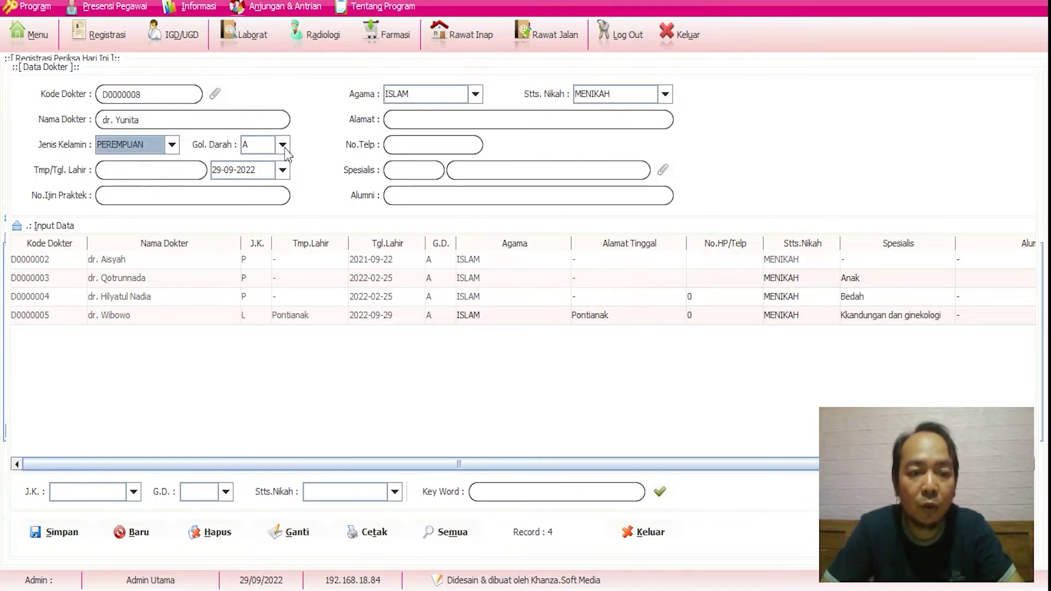
- Fill in the doctor's birthplace and address, with "-" as the practice permit number and 0 as the phone number
{"action": "left_click", "coordinate": [185, 170]}
{"action": "type", "text": "pontian"}
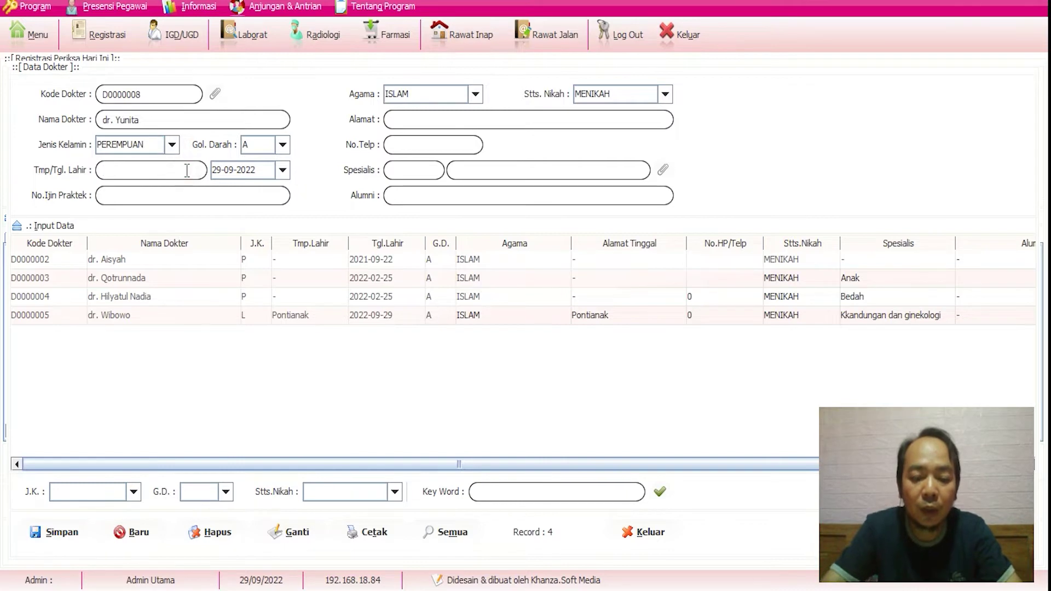
{"action": "type", "text": "ak"}
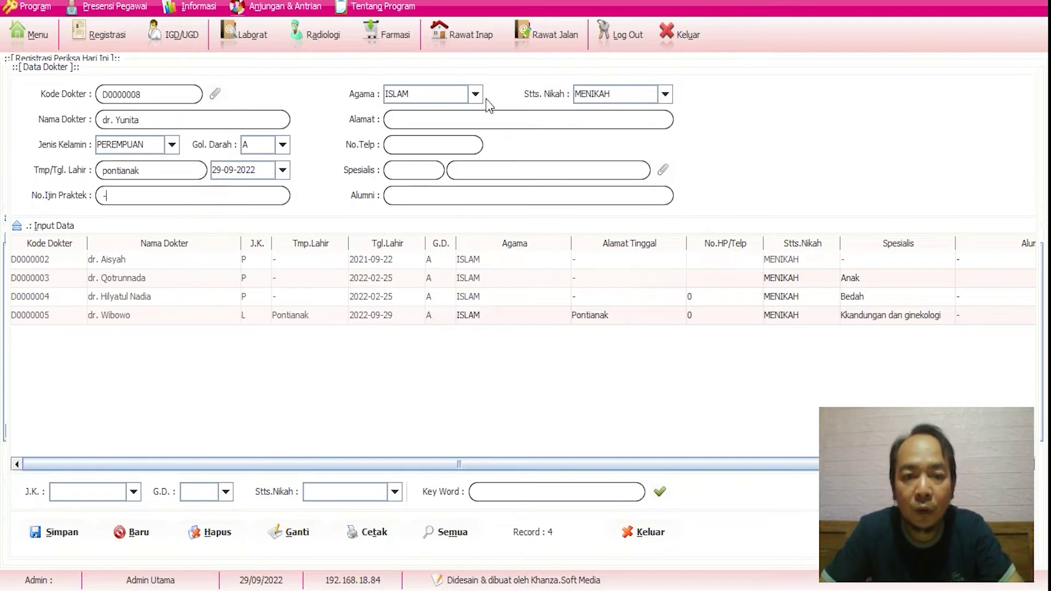
{"action": "left_click", "coordinate": [425, 120]}
{"action": "type", "text": "pontianak"}
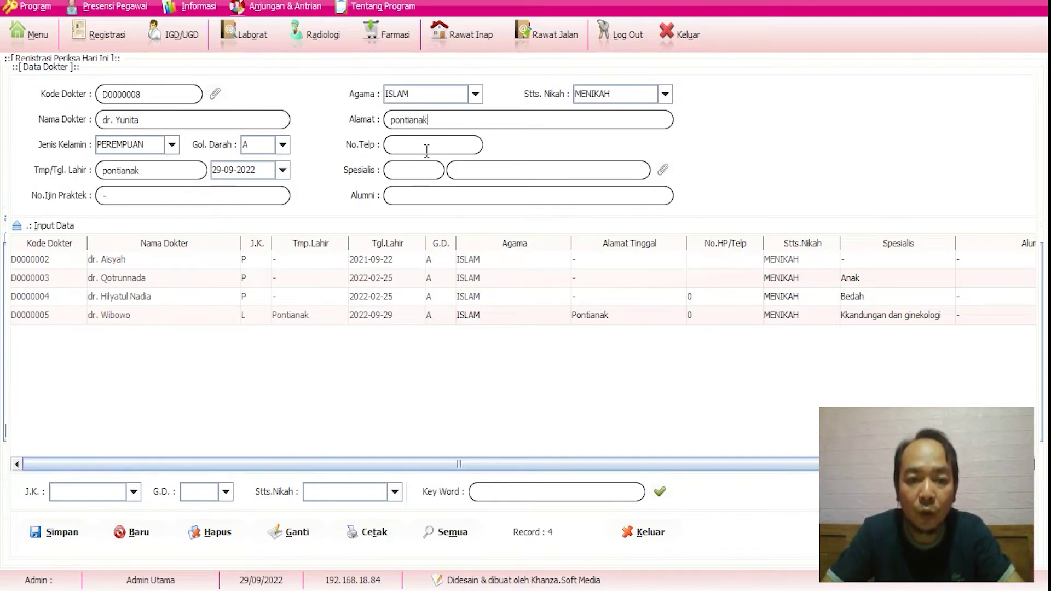
{"action": "type", "text": "0"}
{"action": "key", "text": "BackSpace"}
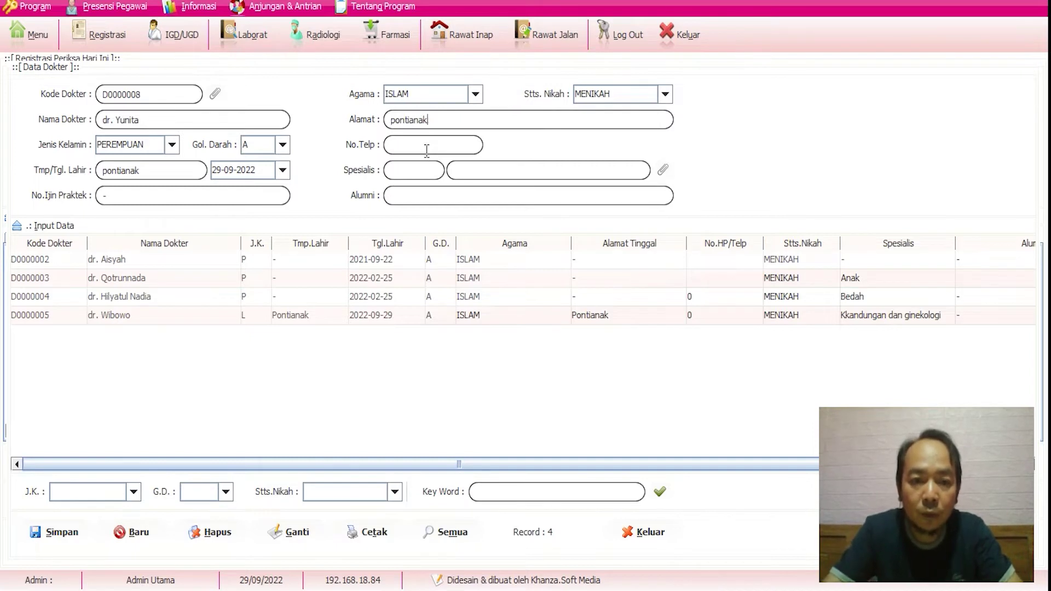
{"action": "left_click", "coordinate": [425, 145]}
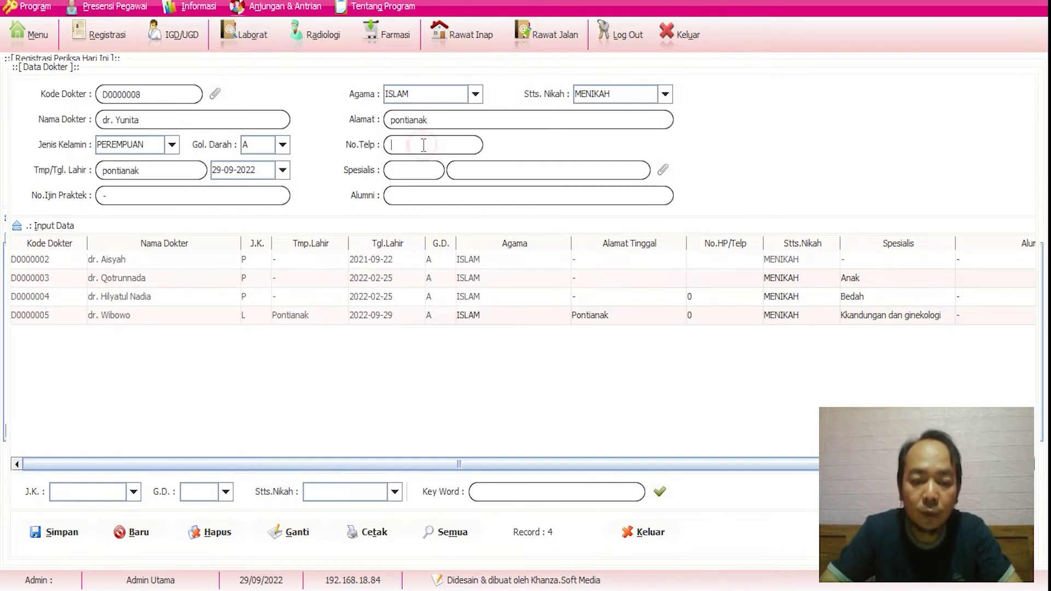
{"action": "type", "text": "0"}
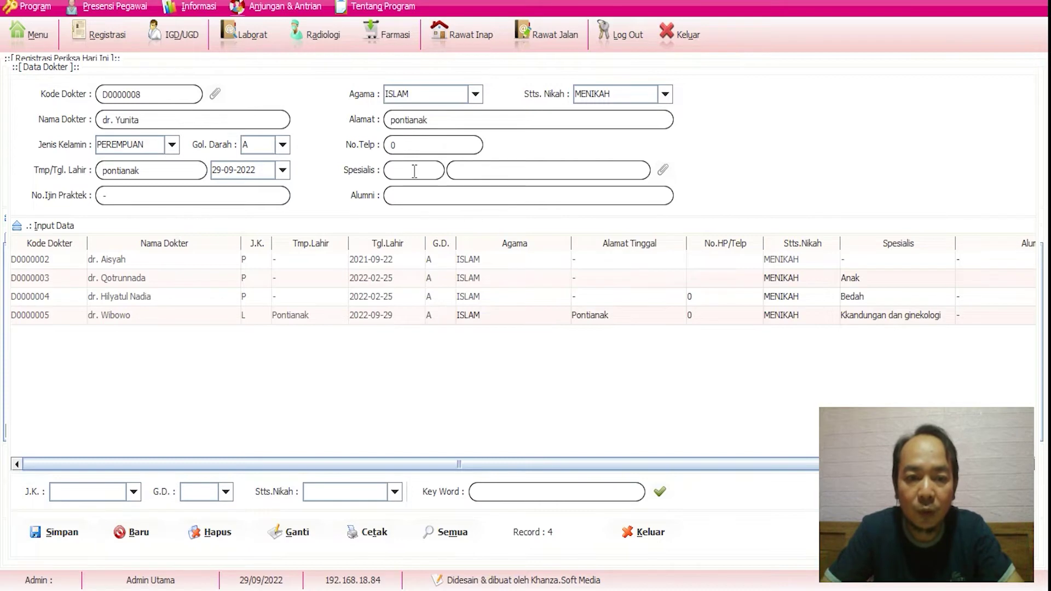
- Set the doctor's specialty to Penyakit Dalam (S0013) and enter "-" for Alumni
{"action": "left_click", "coordinate": [664, 172]}
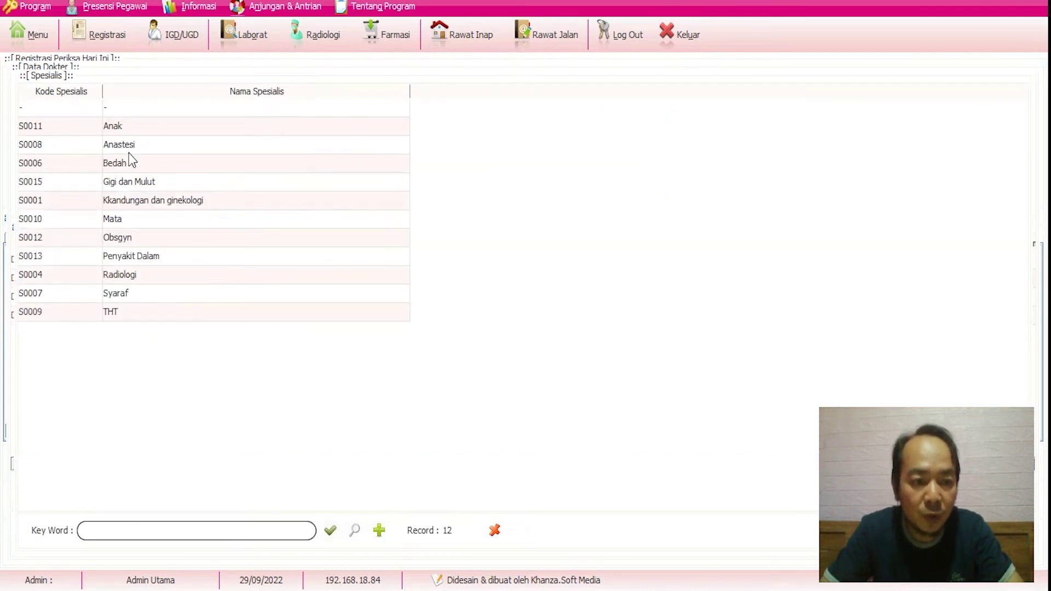
{"action": "left_click", "coordinate": [139, 261]}
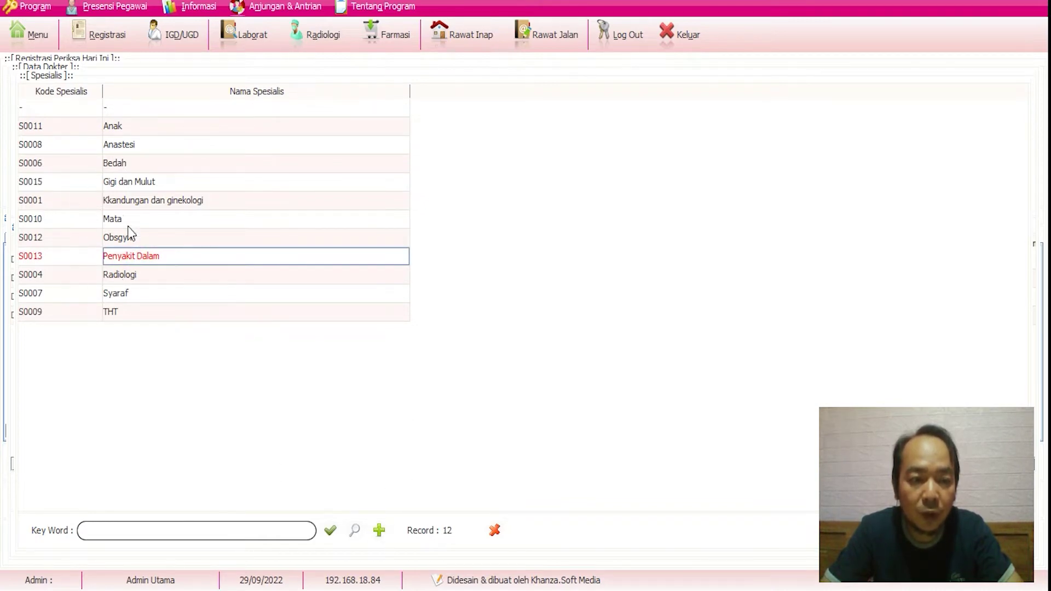
{"action": "left_click", "coordinate": [135, 240]}
{"action": "left_click", "coordinate": [136, 257]}
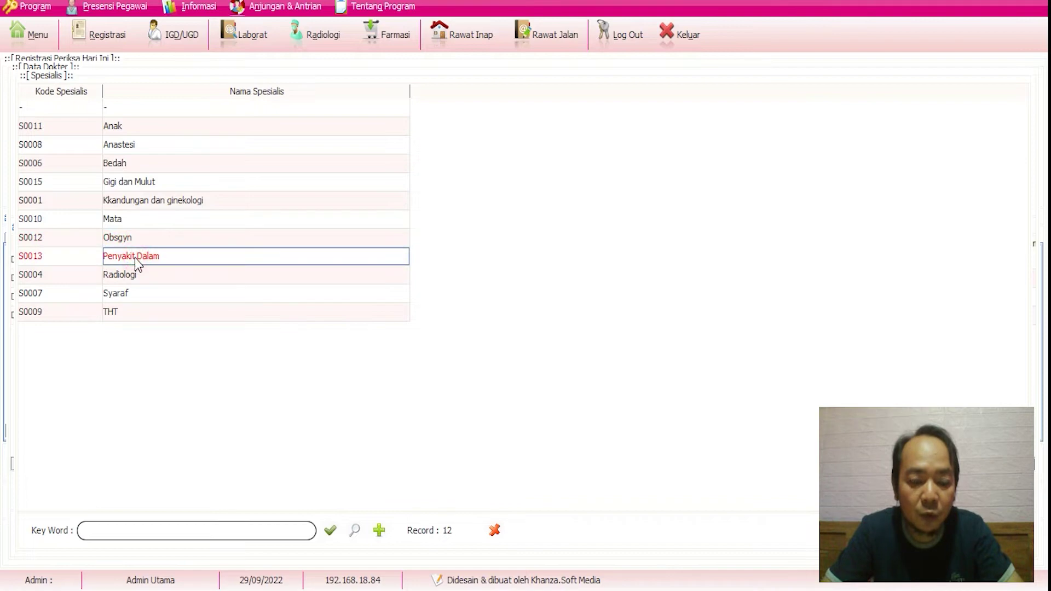
{"action": "double_click", "coordinate": [135, 257]}
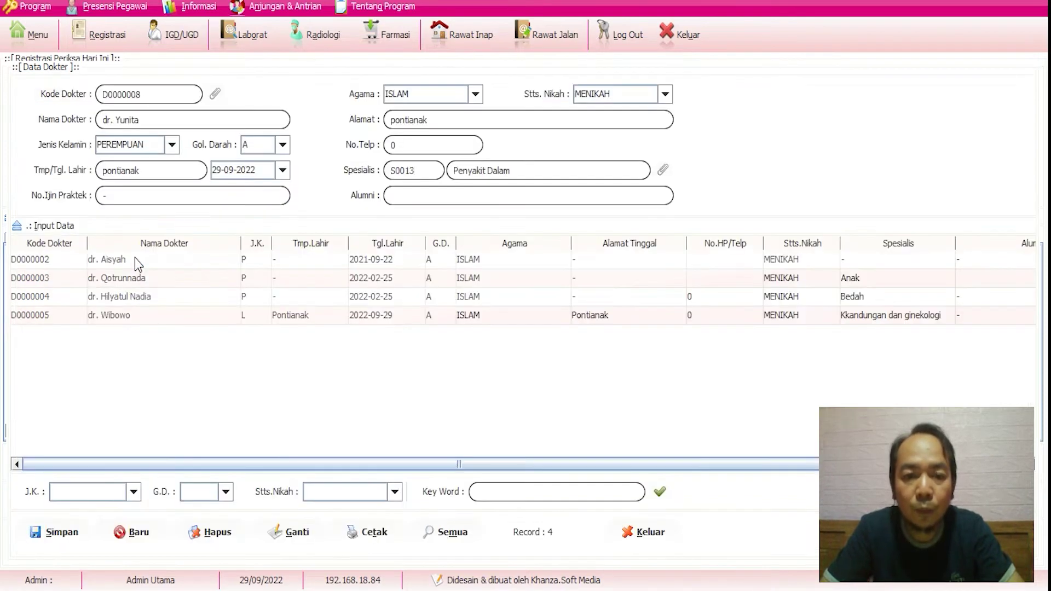
{"action": "left_click", "coordinate": [412, 199]}
{"action": "type", "text": "-"}
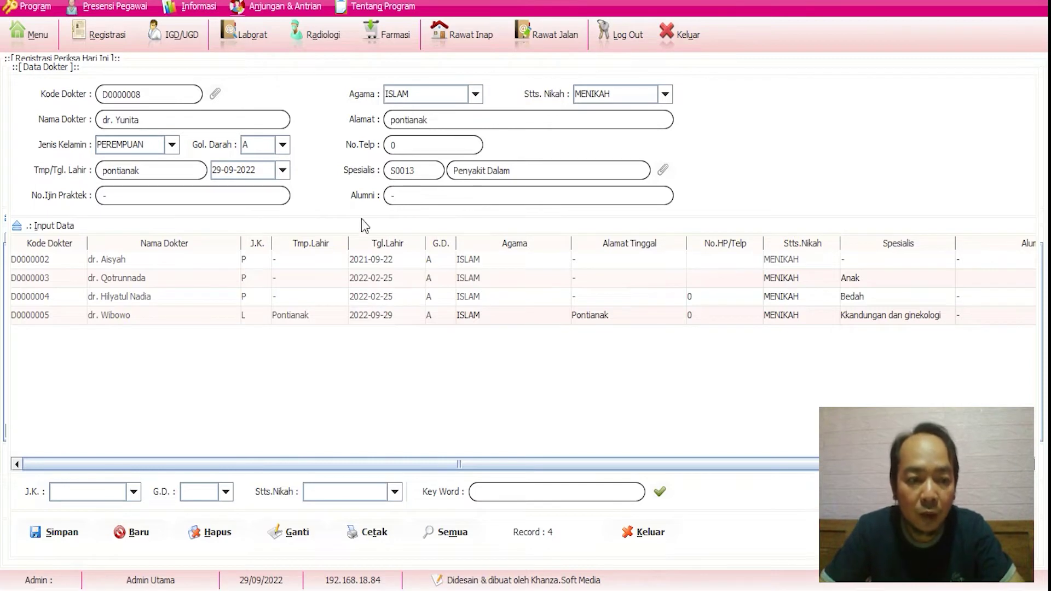
- Save the new doctor record, select it in the list to check its details and close the doctor data form
{"action": "left_click", "coordinate": [62, 534]}
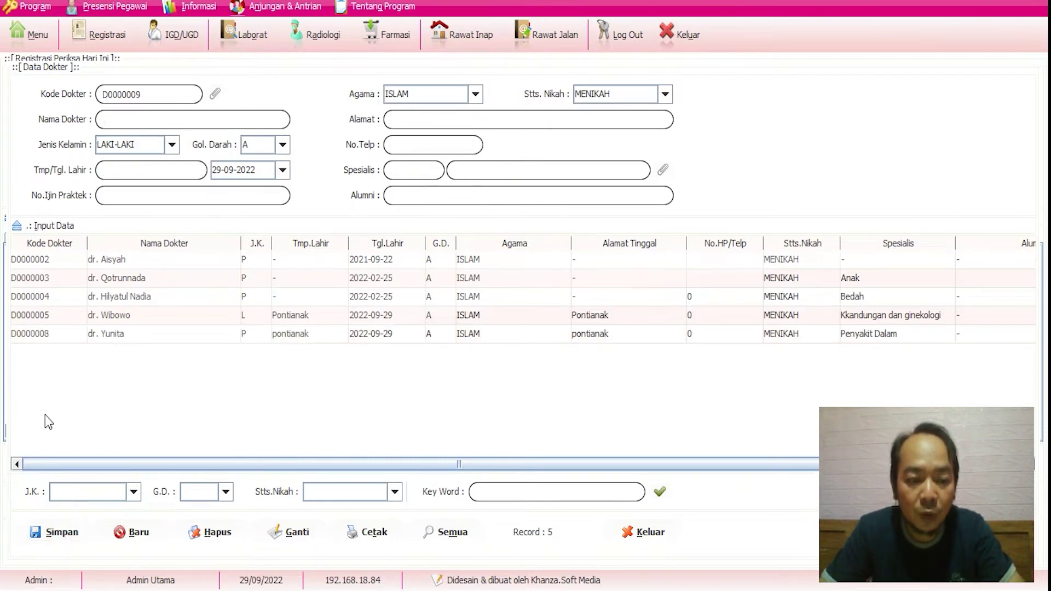
{"action": "left_click", "coordinate": [116, 336]}
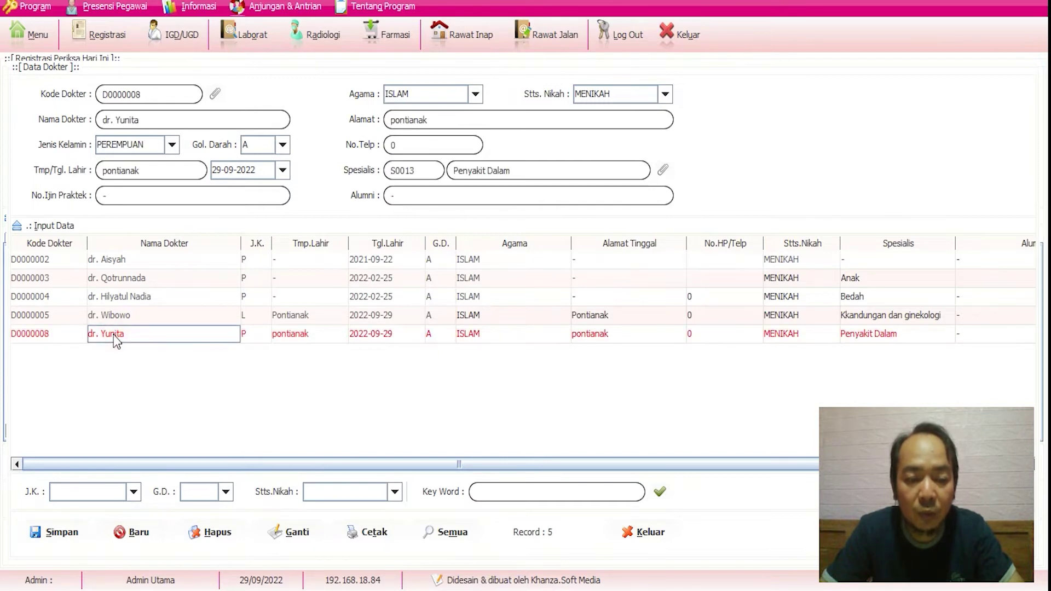
{"action": "left_click", "coordinate": [652, 531]}
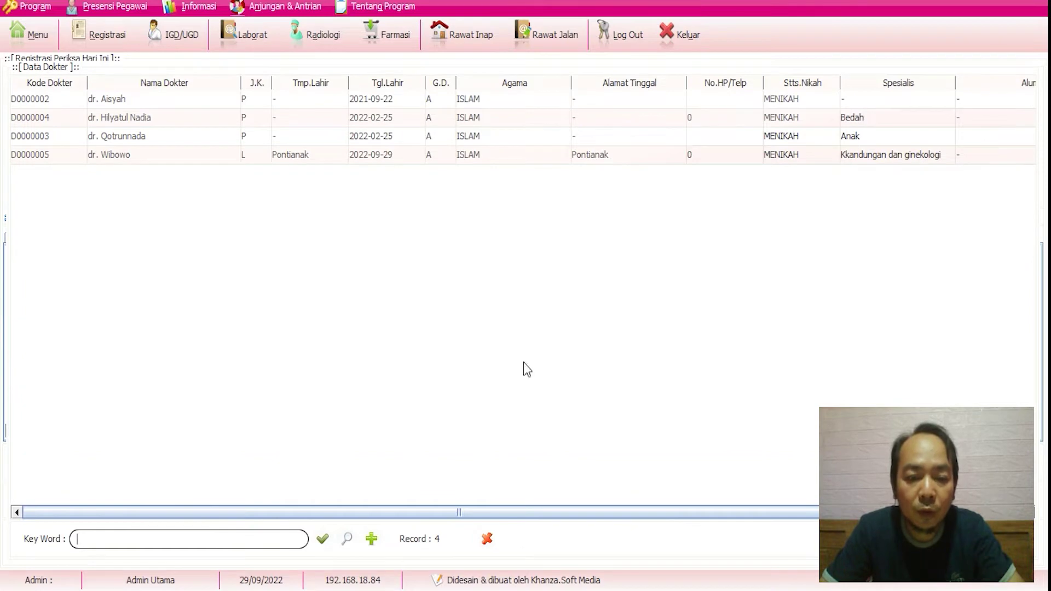
- Reopen the registration's doctor lookup, refresh the doctor list and choose the newly added Penyakit Dalam doctor as Dr Dituju
{"action": "left_click", "coordinate": [489, 539]}
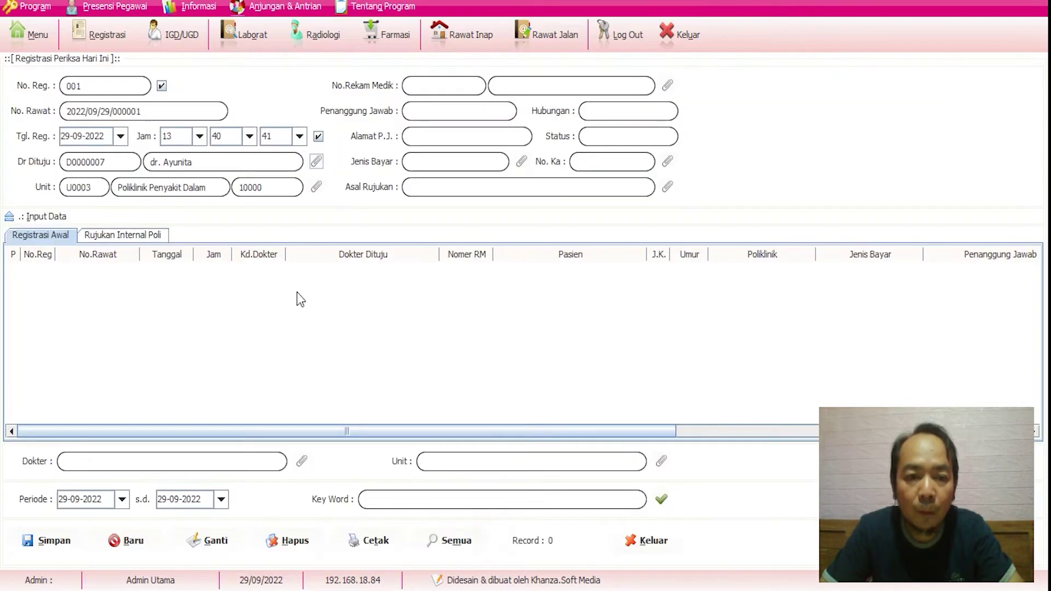
{"action": "left_click", "coordinate": [317, 161]}
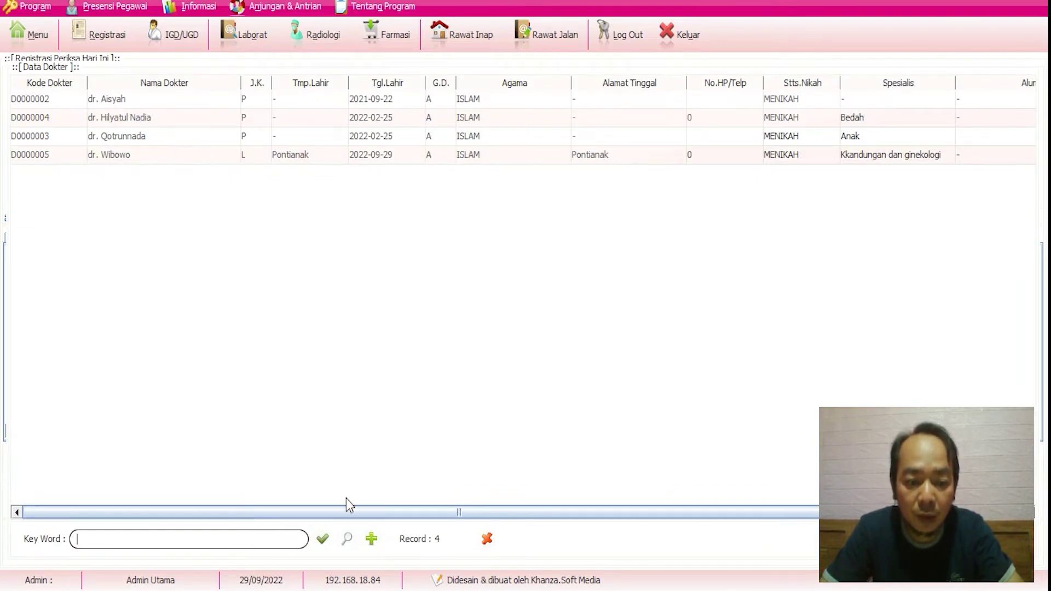
{"action": "left_click", "coordinate": [347, 540]}
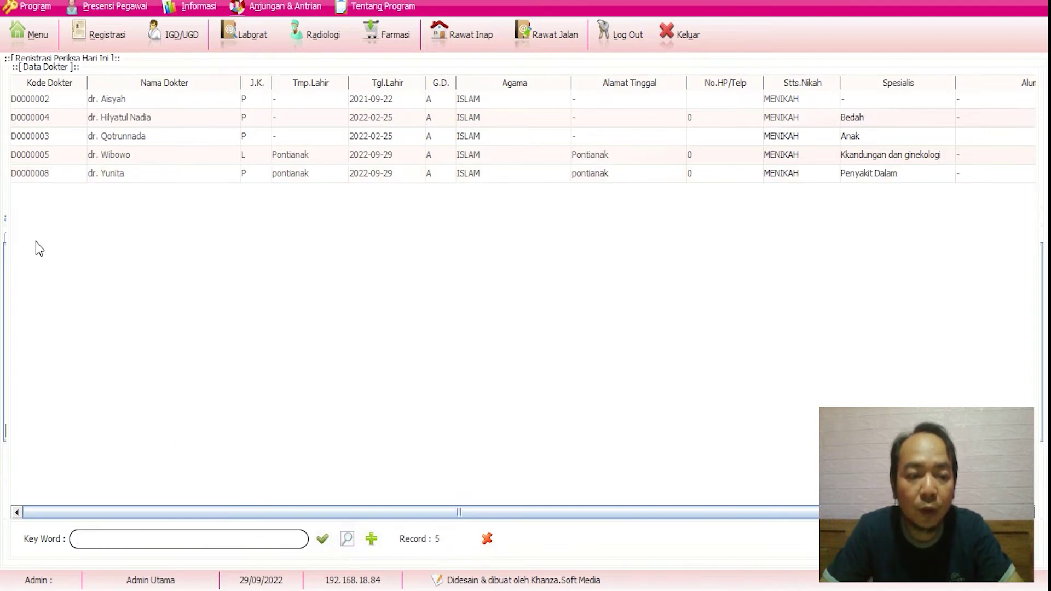
{"action": "left_click", "coordinate": [117, 181]}
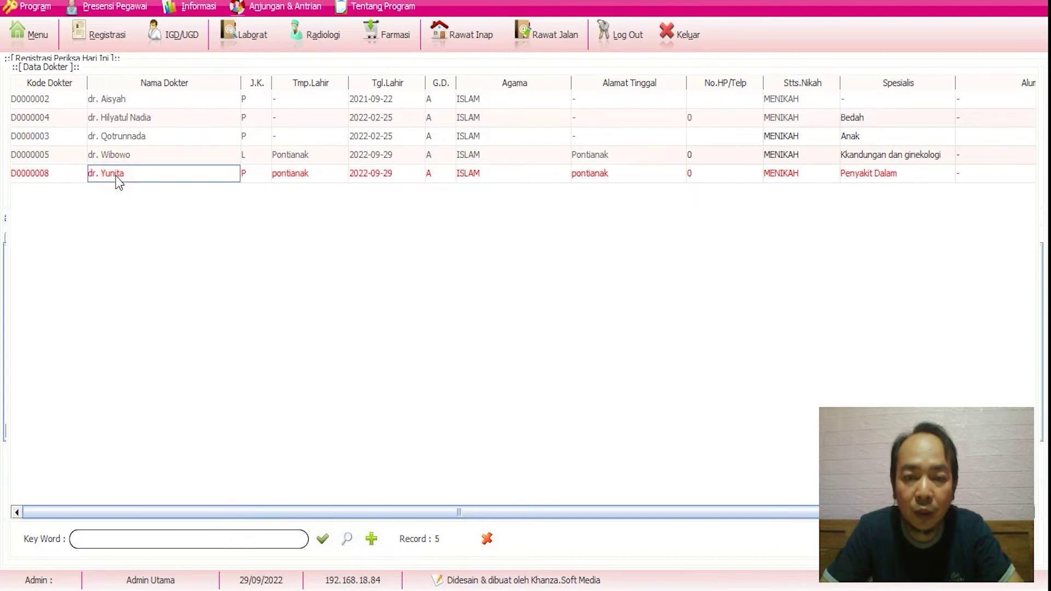
{"action": "left_click", "coordinate": [118, 155]}
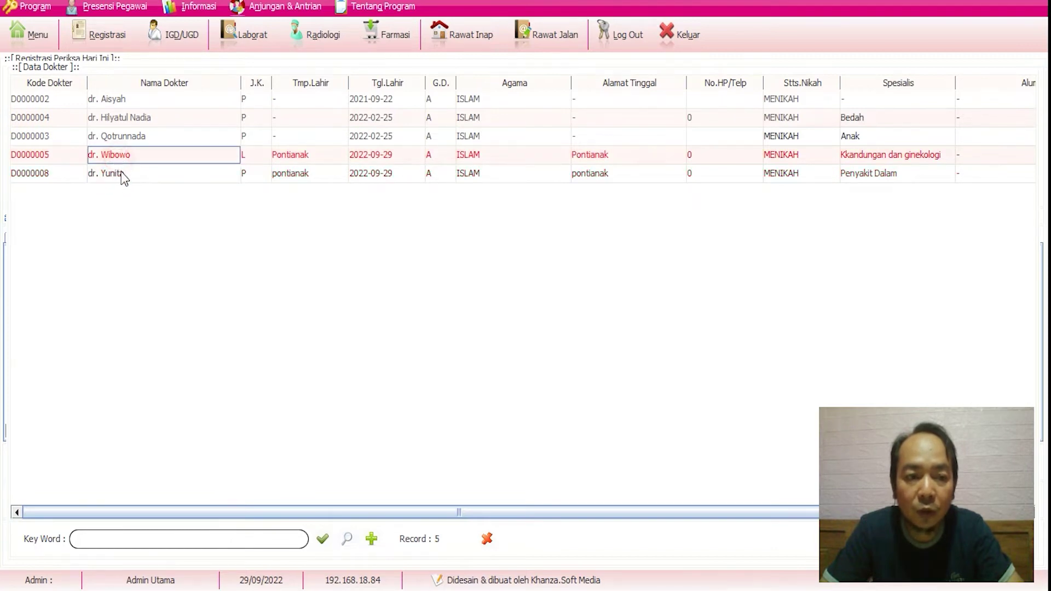
{"action": "left_click", "coordinate": [121, 173]}
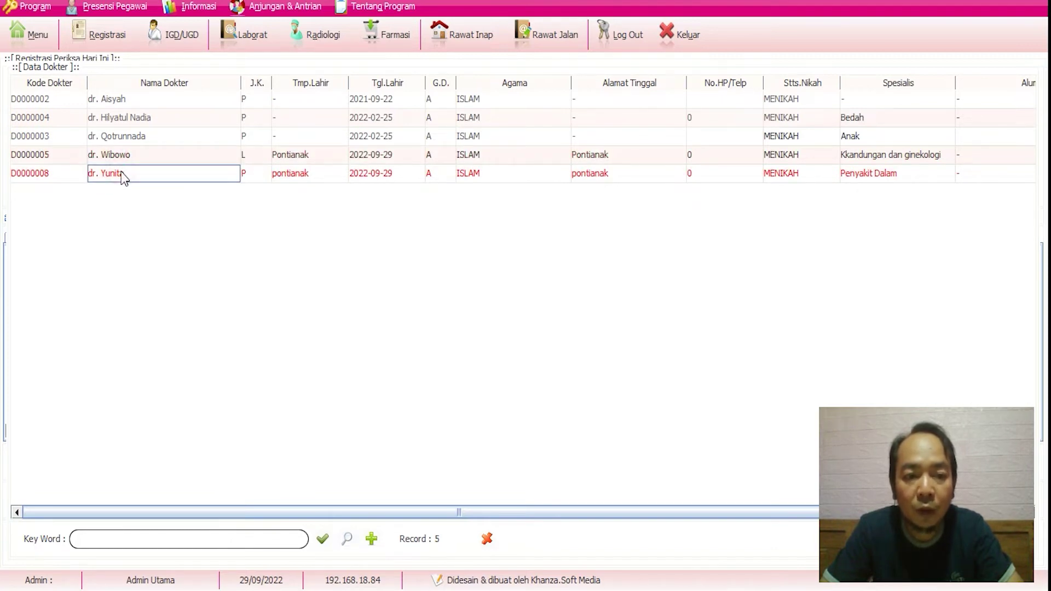
{"action": "double_click", "coordinate": [122, 173]}
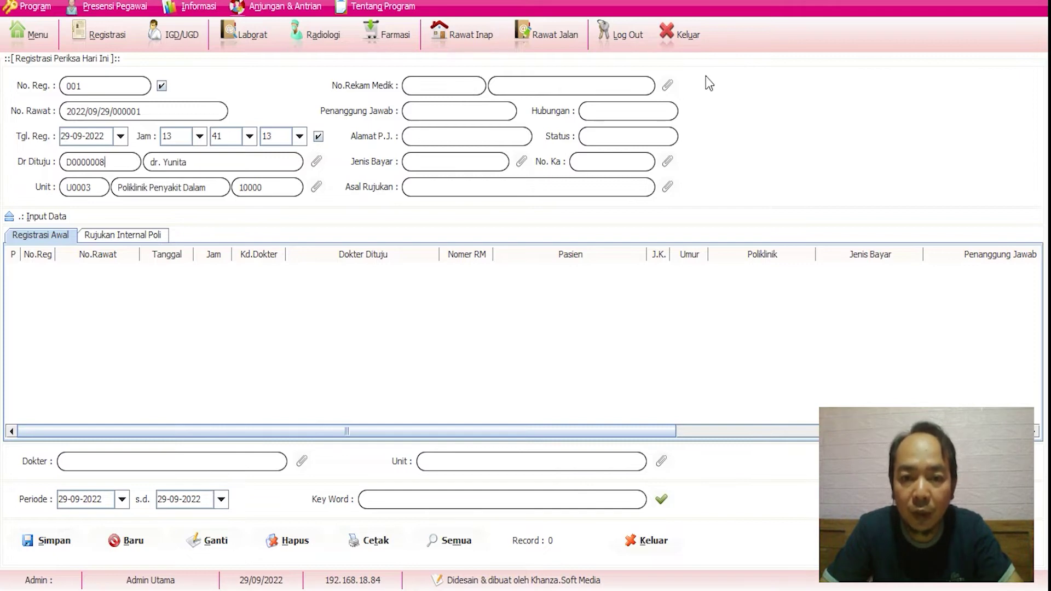
- Start a new patient record from the registration's medical record lookup and enter the patient's name
{"action": "left_click", "coordinate": [666, 85]}
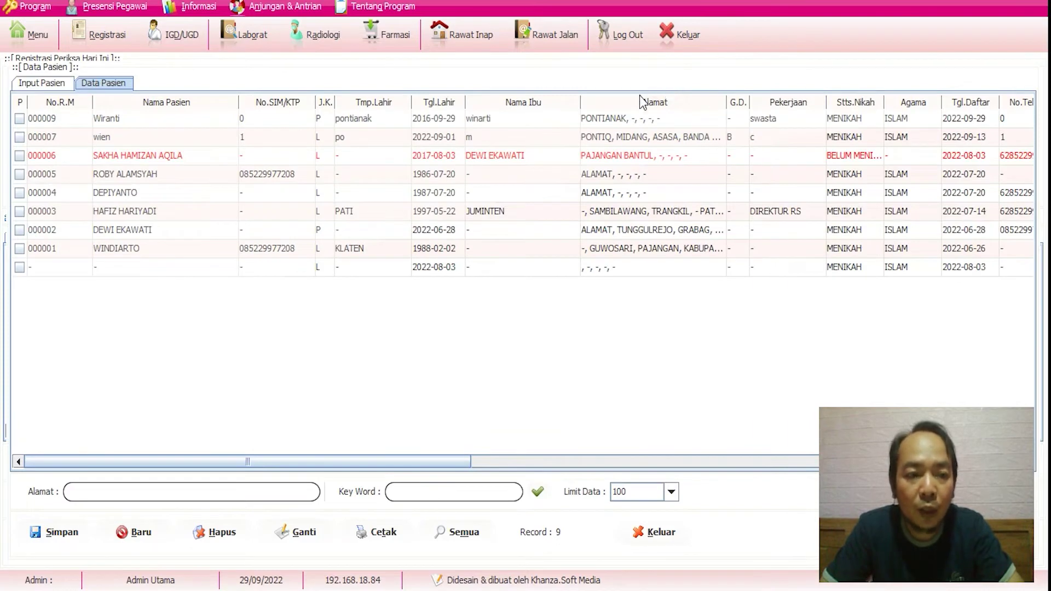
{"action": "left_click", "coordinate": [49, 86]}
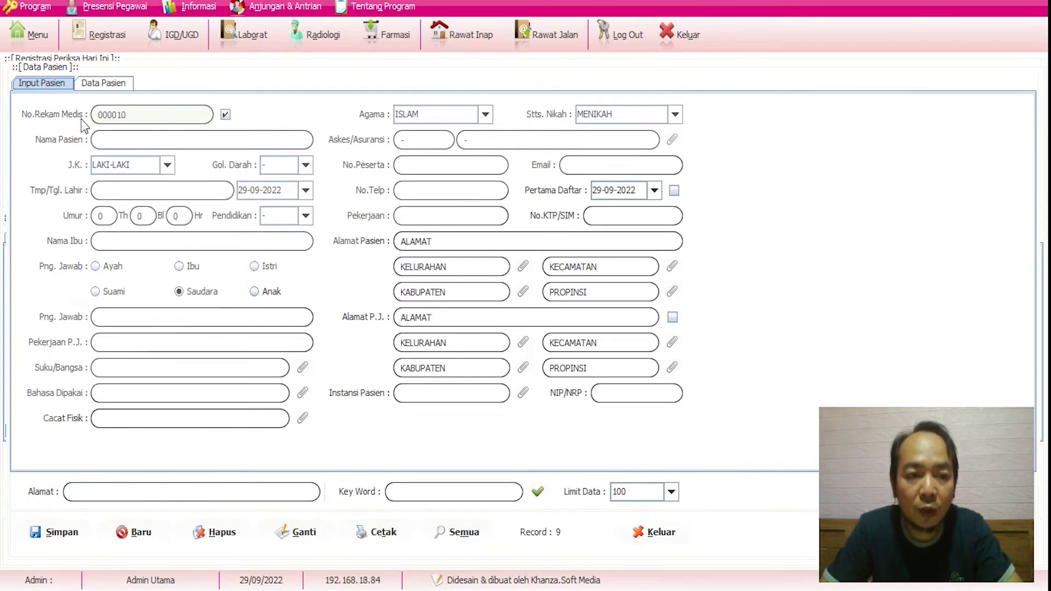
{"action": "left_click", "coordinate": [124, 144]}
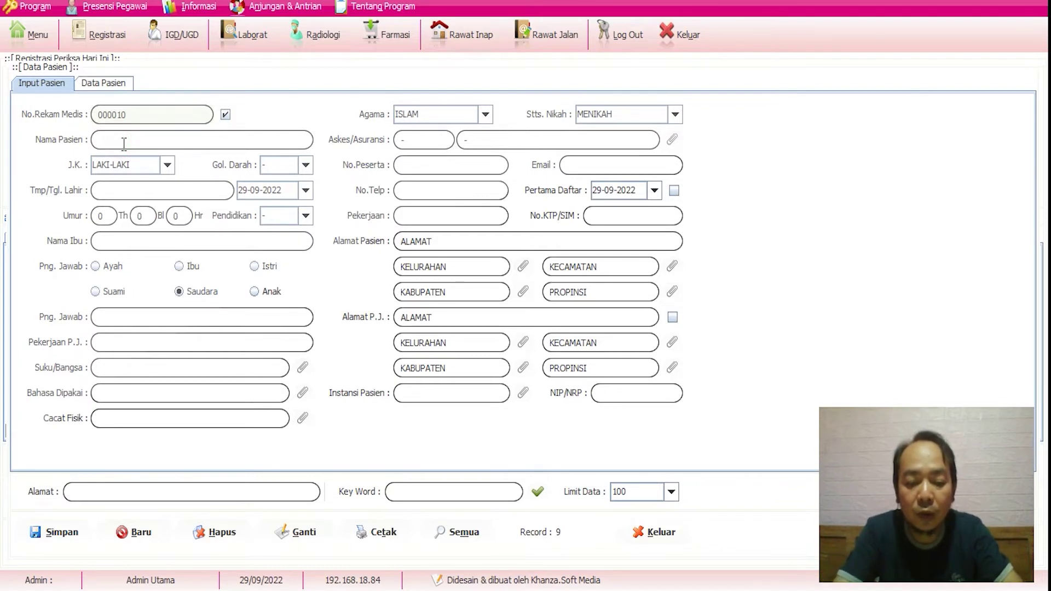
{"action": "type", "text": "Wahyudi"}
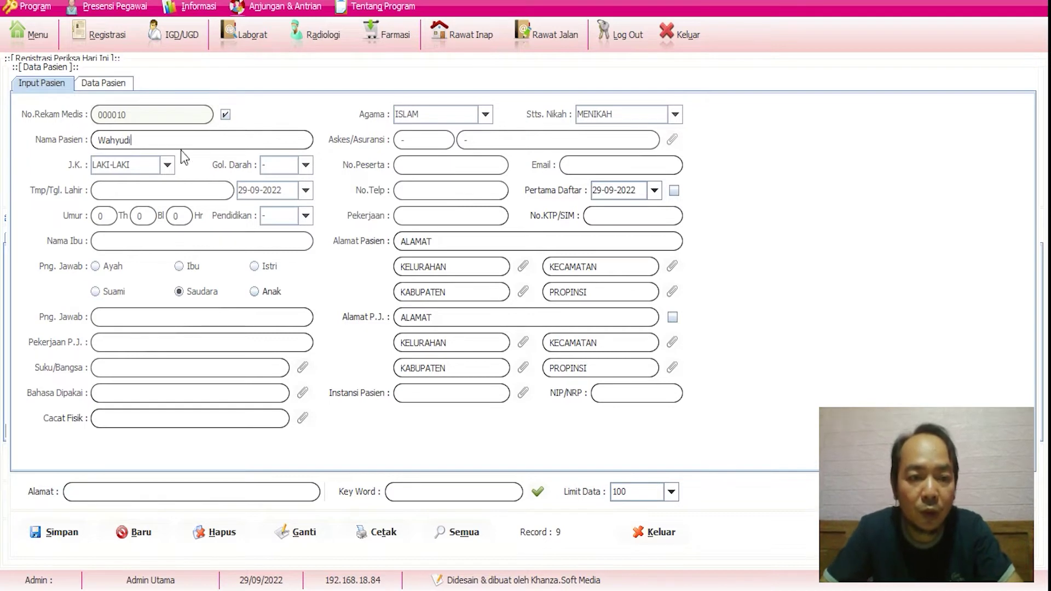
- Enter Pontianak as the patient's birthplace and set the patient's date of birth
{"action": "left_click", "coordinate": [171, 187]}
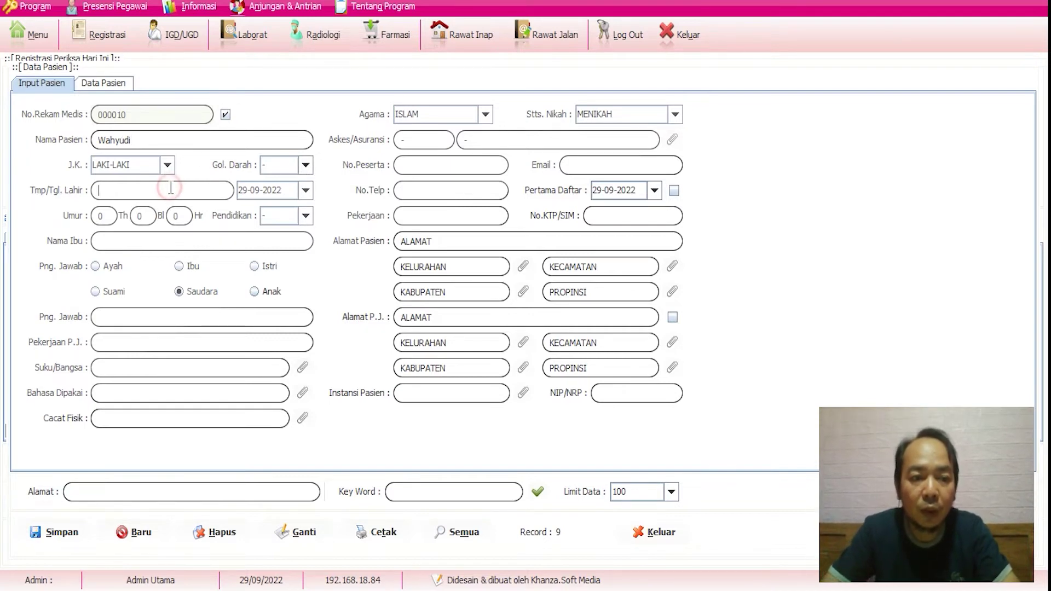
{"action": "type", "text": "Pontianak"}
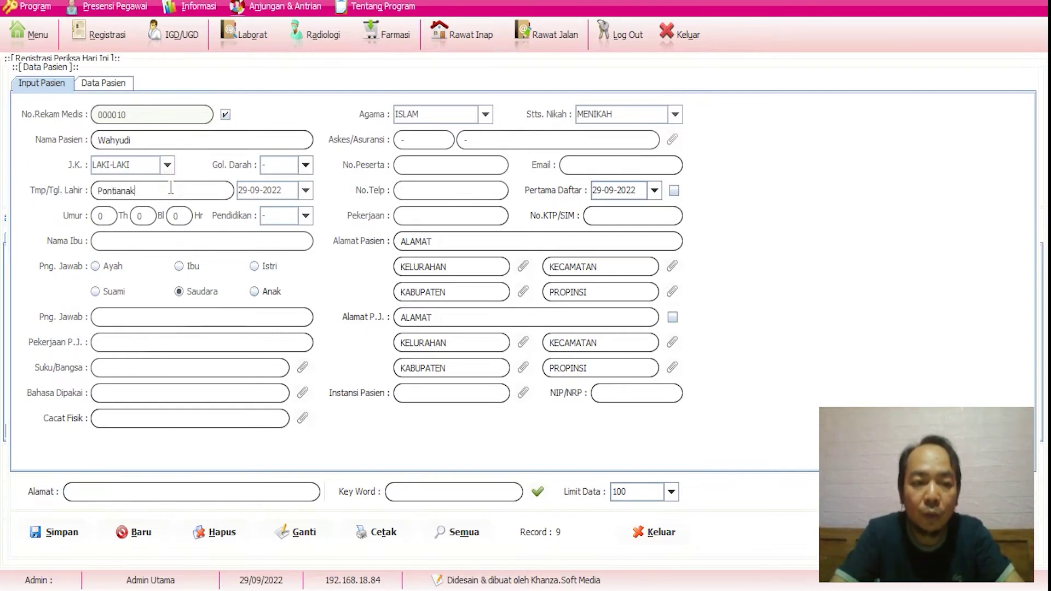
{"action": "left_click", "coordinate": [306, 190]}
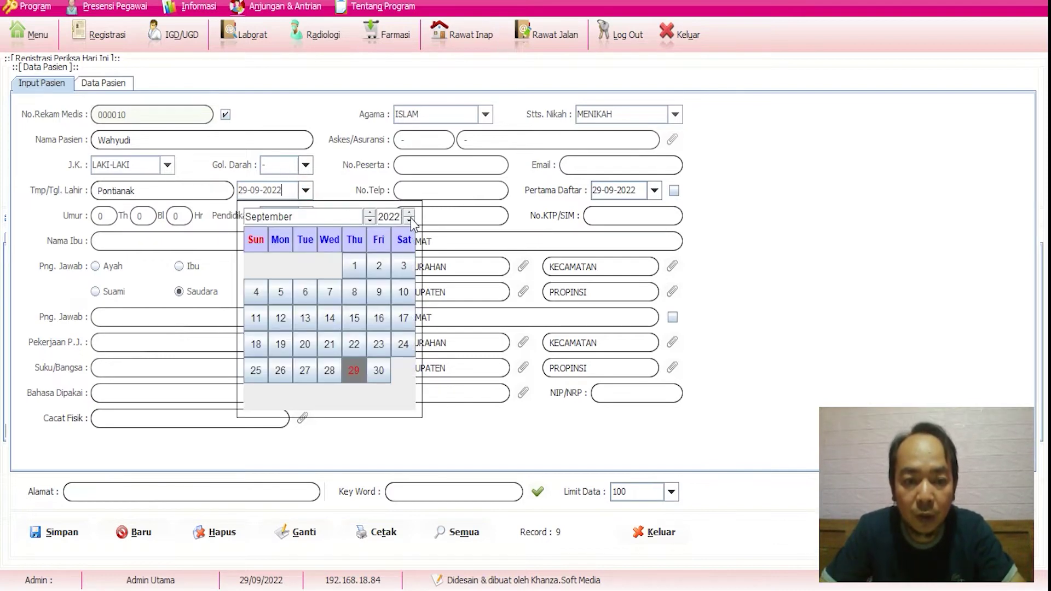
{"action": "left_click_drag", "start_coordinate": [410, 220], "coordinate": [410, 220]}
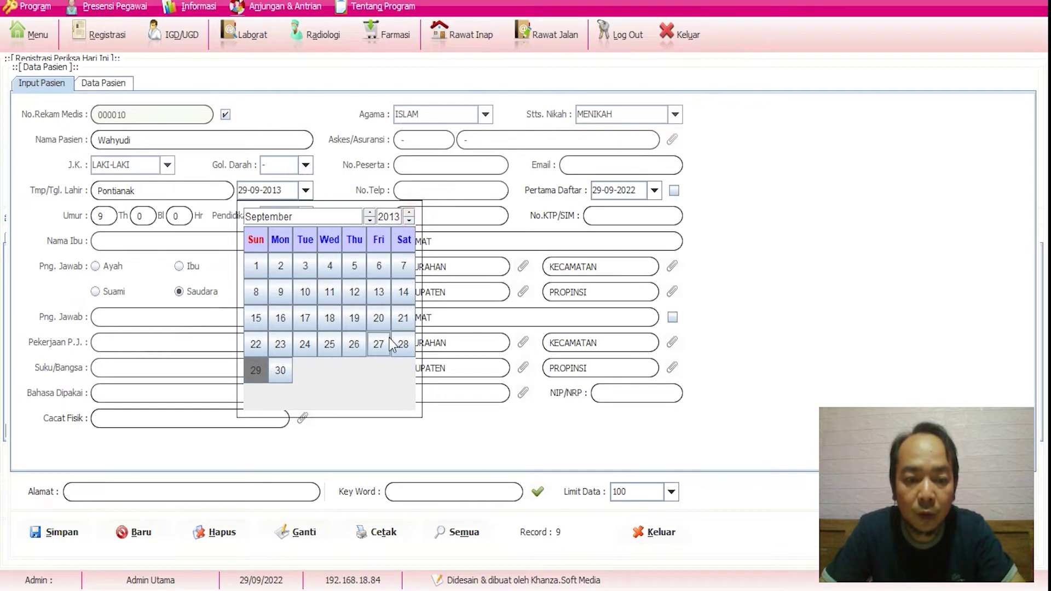
{"action": "left_click", "coordinate": [280, 371]}
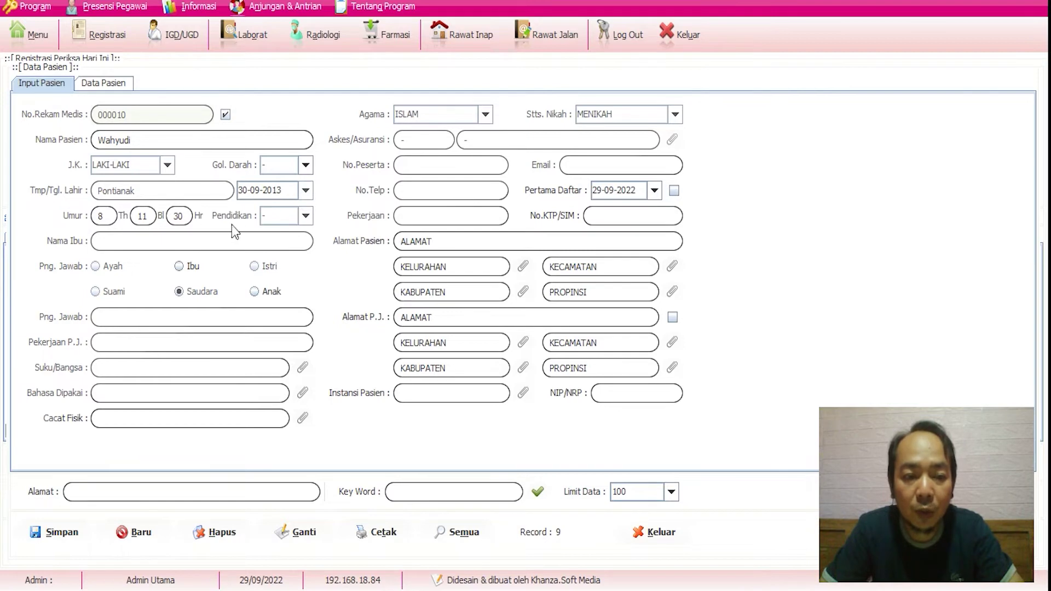
- Fill in the mother's name in the new patient record
{"action": "left_click", "coordinate": [190, 243]}
{"action": "type", "text": "Muly"}
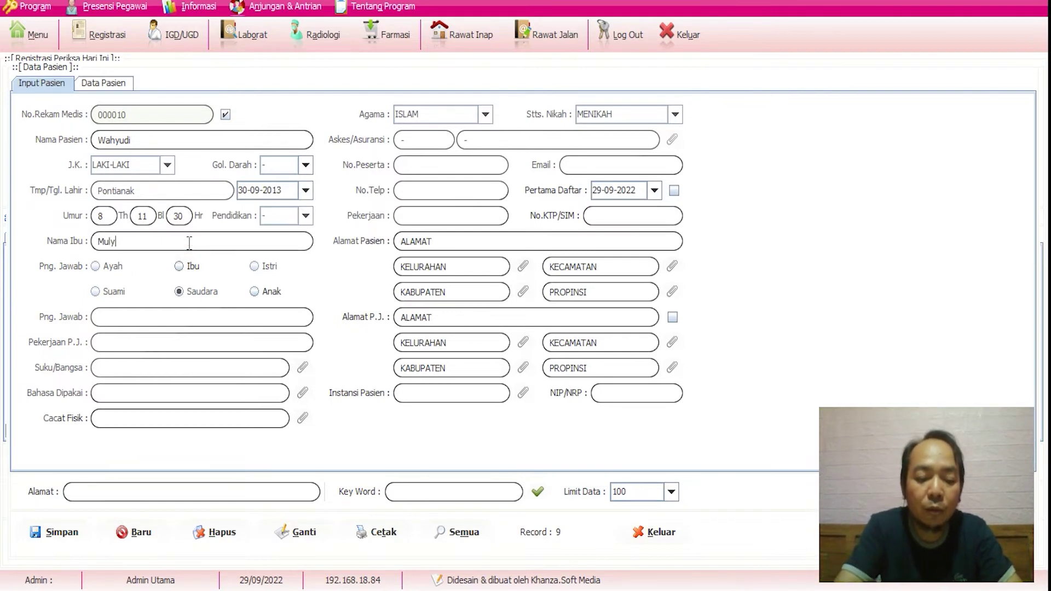
{"action": "type", "text": "ati"}
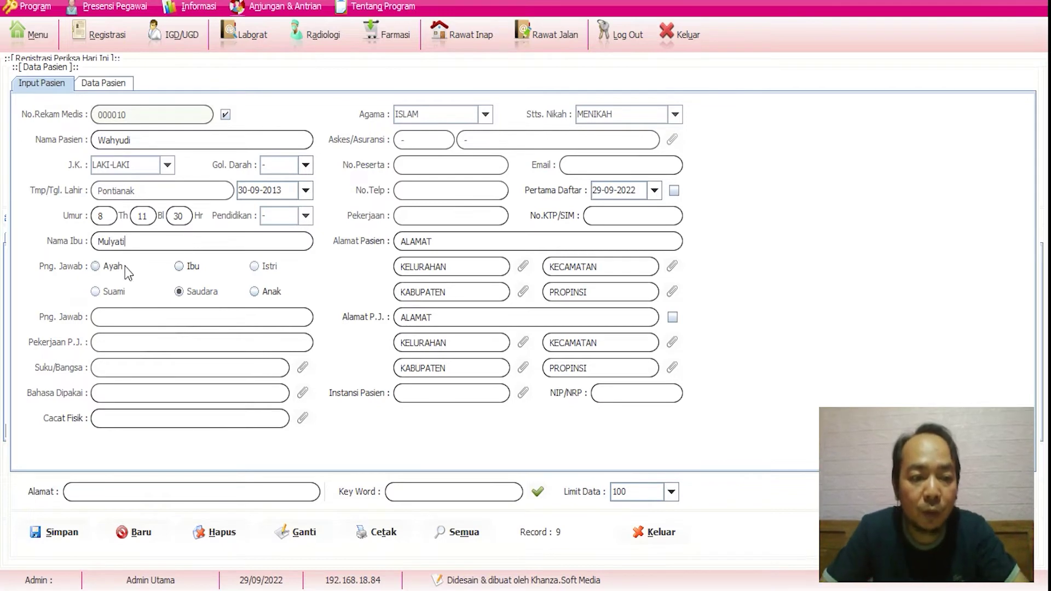
- Set the patient's responsible person to Ayah, entering that person's name and "swasta" as the occupation
{"action": "left_click", "coordinate": [102, 268]}
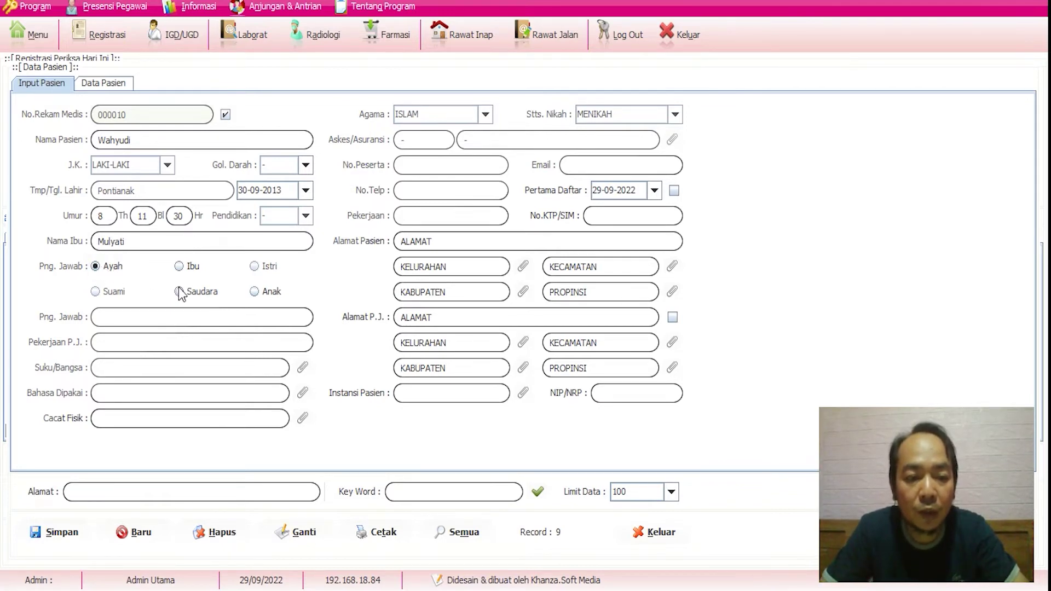
{"action": "left_click", "coordinate": [136, 318]}
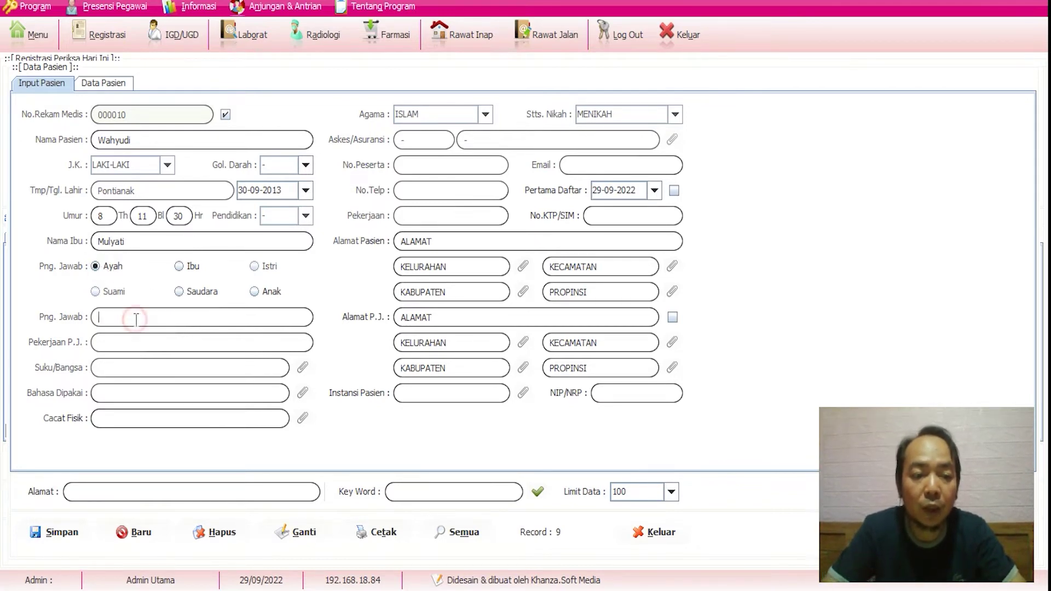
{"action": "type", "text": "Abi"}
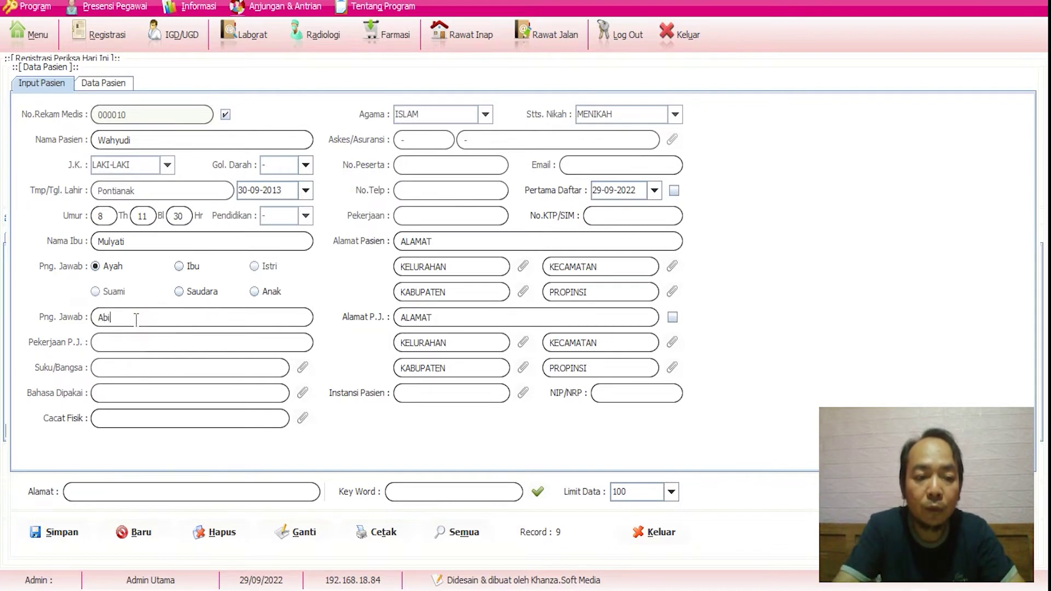
{"action": "left_click", "coordinate": [109, 345]}
{"action": "type", "text": "swasta"}
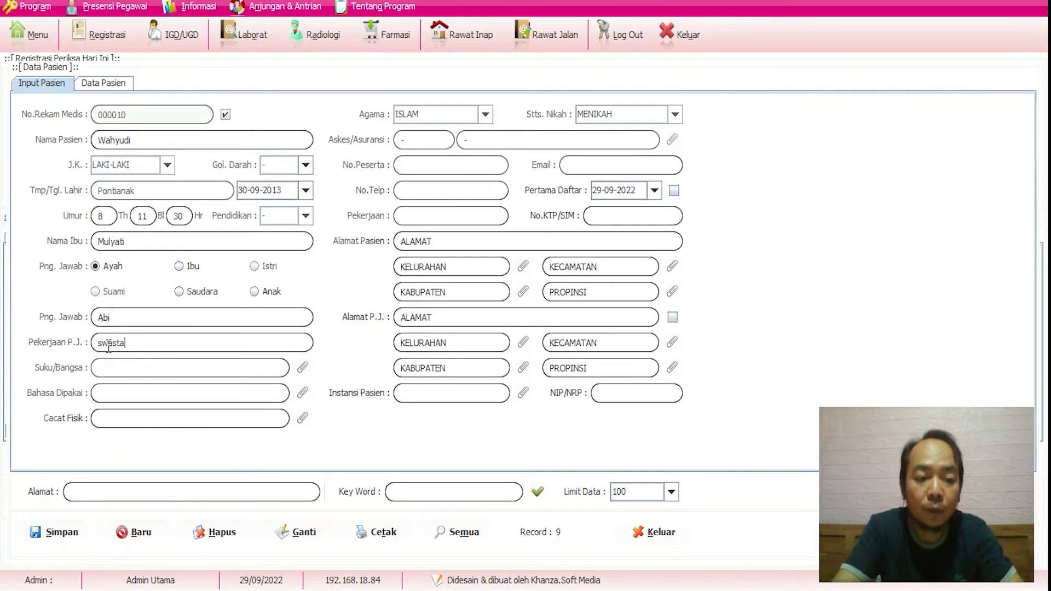
- Choose "-" as the patient's ethnicity (Suku/Bangsa)
{"action": "left_click", "coordinate": [302, 368]}
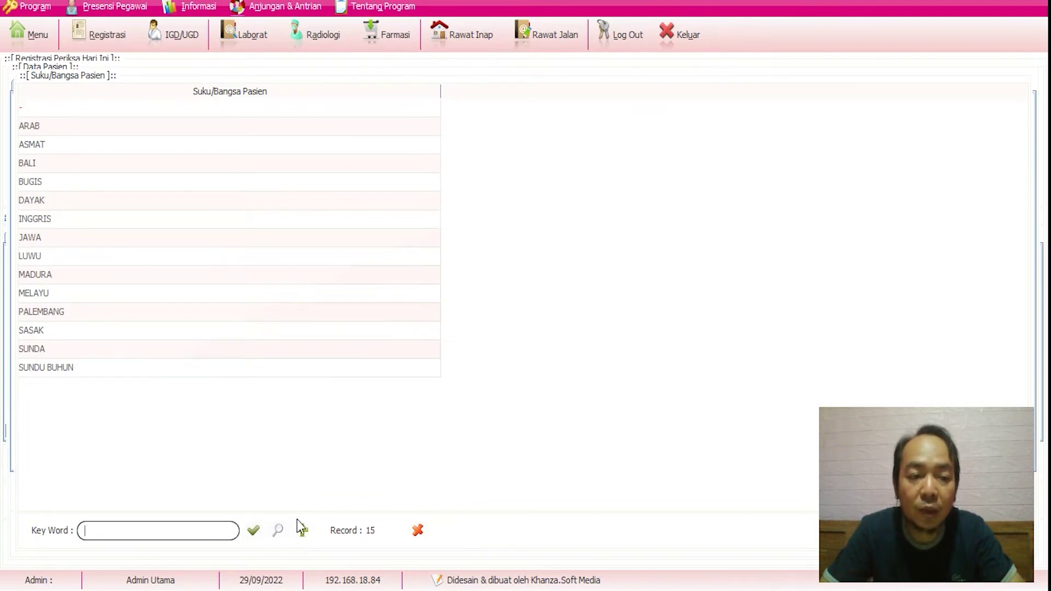
{"action": "left_click", "coordinate": [29, 108]}
{"action": "double_click", "coordinate": [29, 108]}
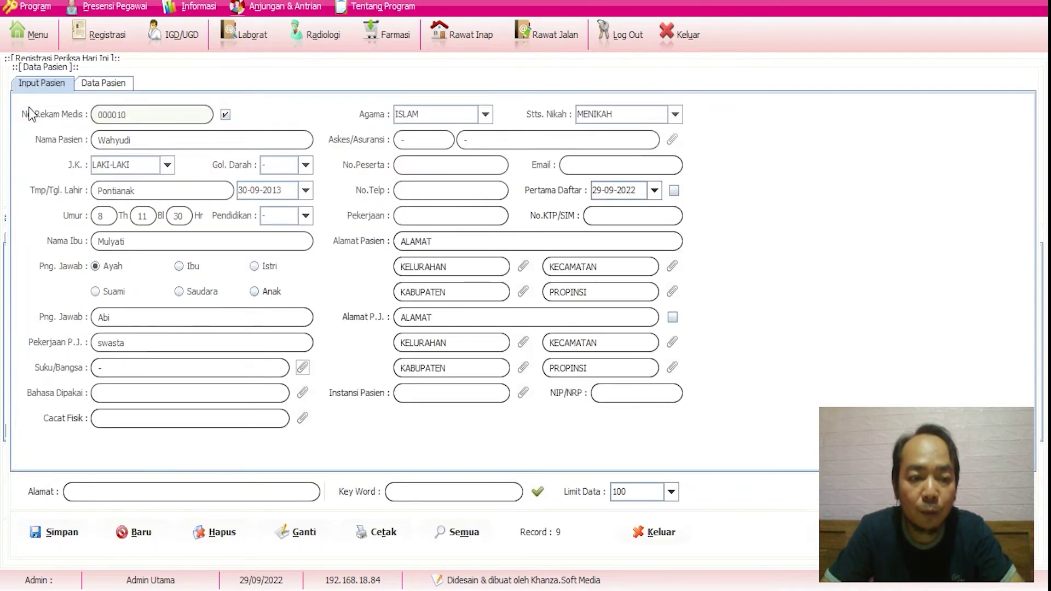
- Set the patient's language to INDONESIA and the physical disability (Cacat Fisik) to TIDAK ADA
{"action": "left_click", "coordinate": [303, 392]}
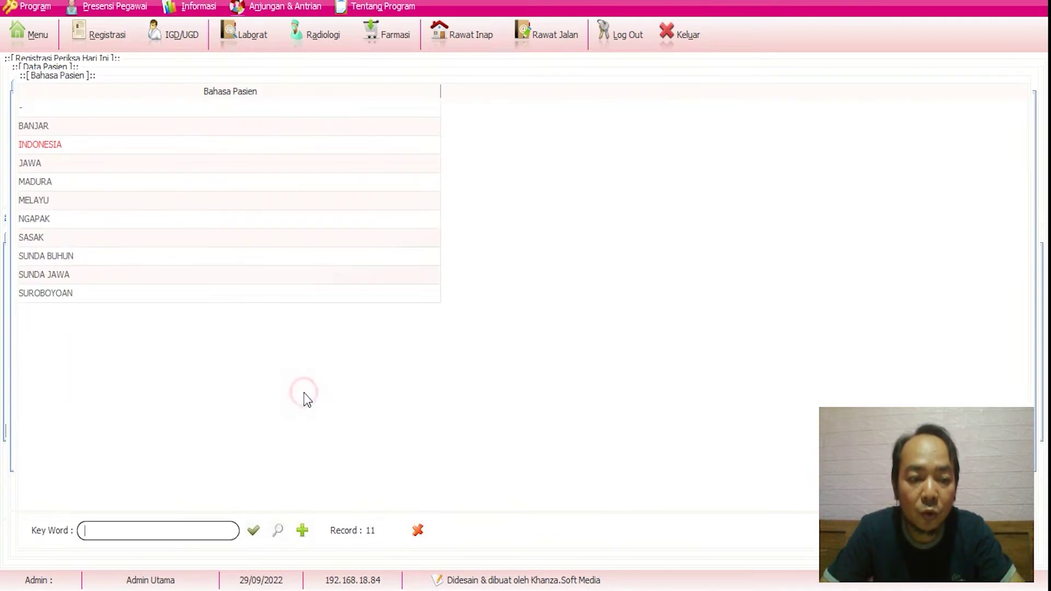
{"action": "left_click", "coordinate": [29, 145]}
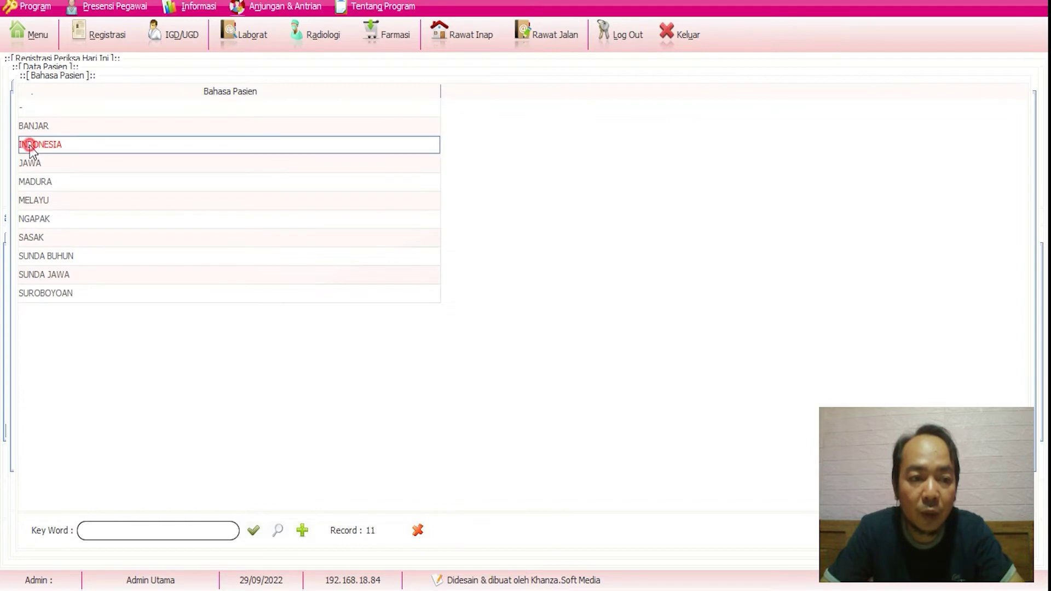
{"action": "double_click", "coordinate": [29, 145]}
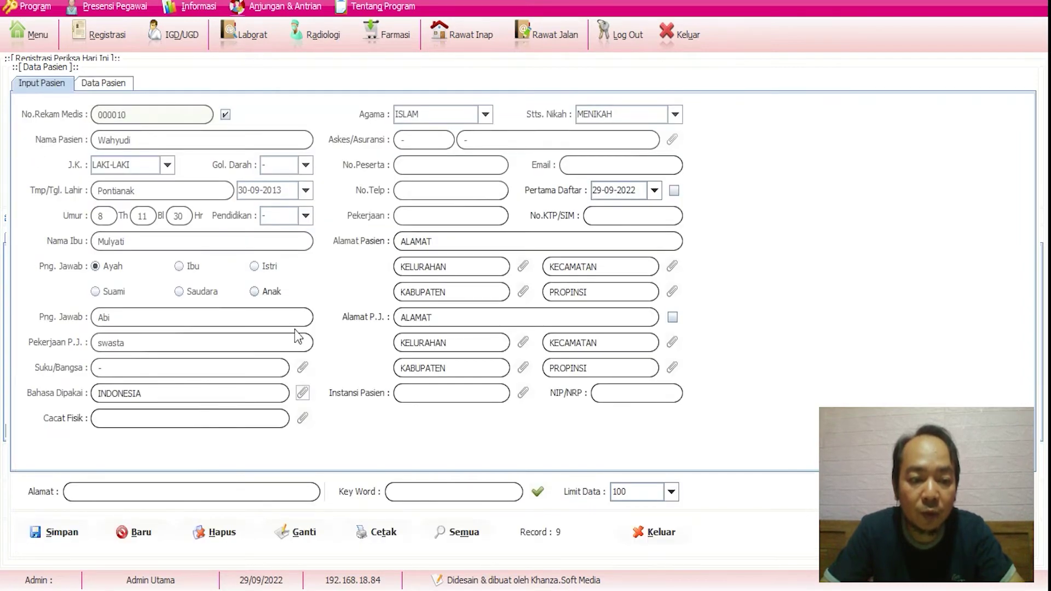
{"action": "left_click", "coordinate": [303, 417]}
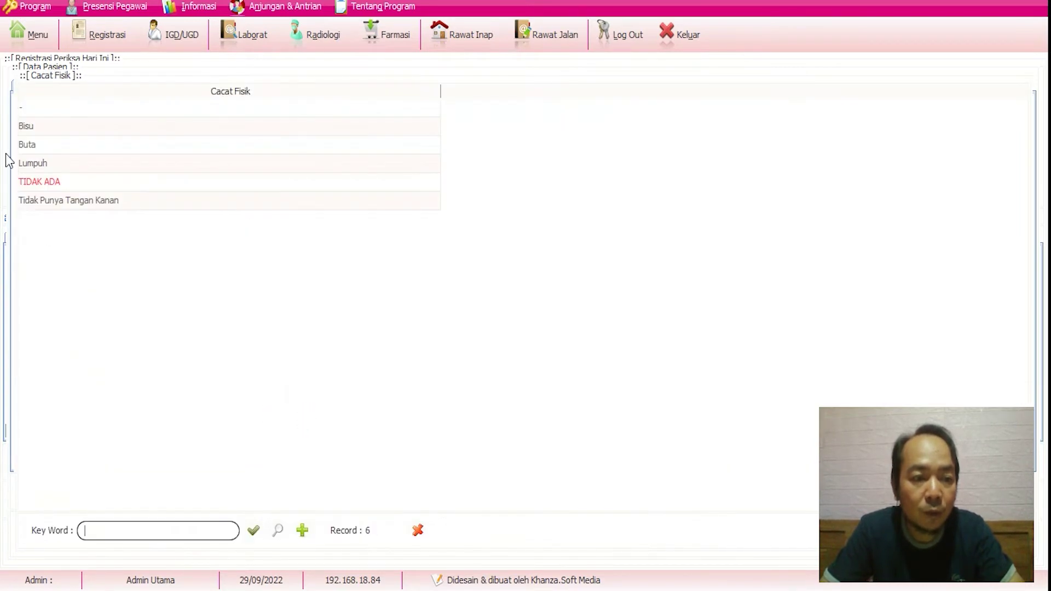
{"action": "double_click", "coordinate": [49, 182]}
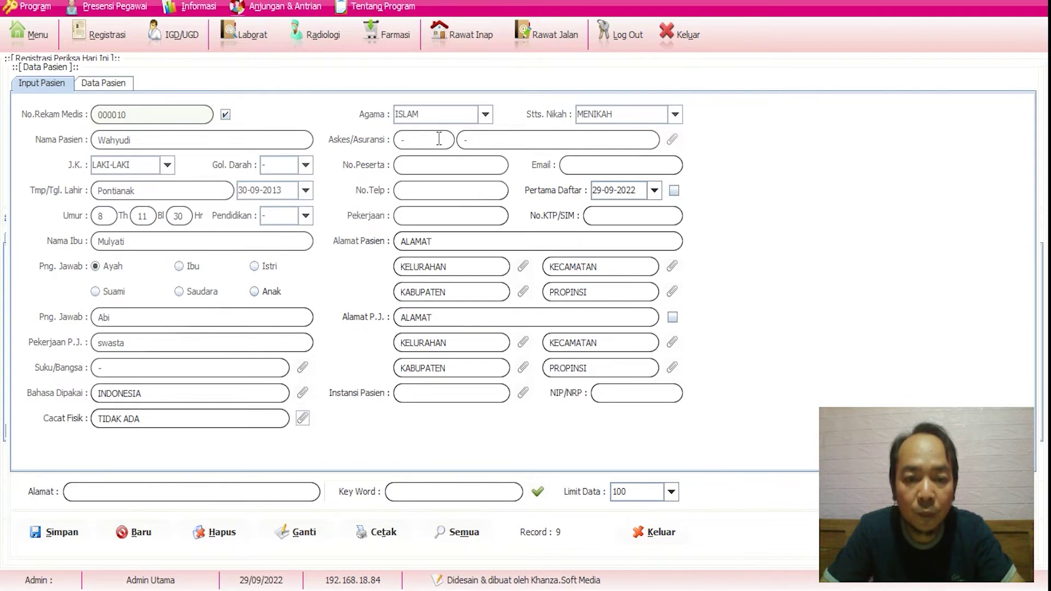
- Assign the insurance UMUM (A09) to the patient, with 0 for both the participant number and the phone number
{"action": "left_click", "coordinate": [675, 143]}
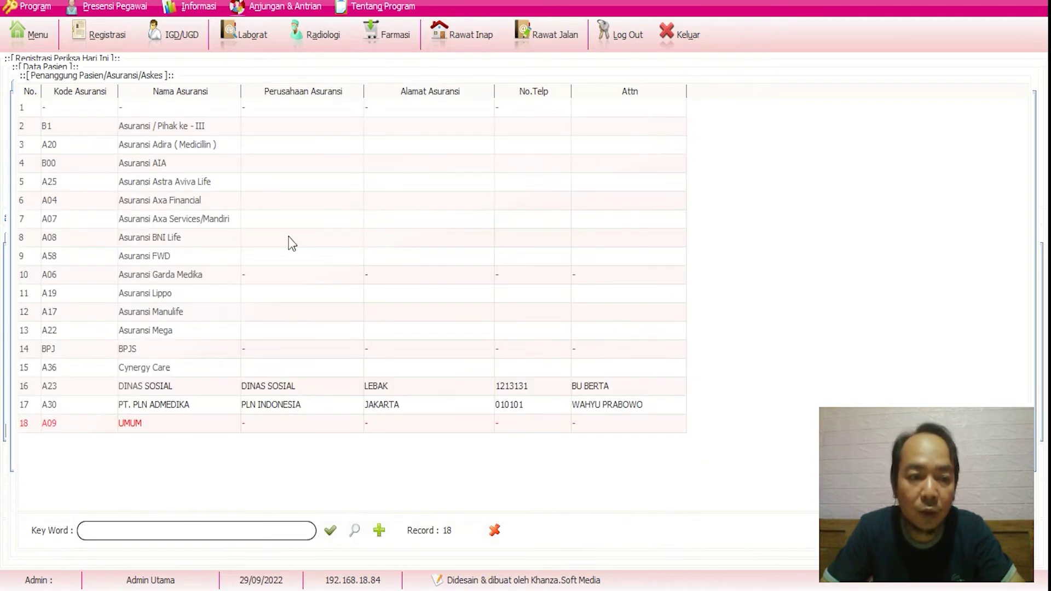
{"action": "double_click", "coordinate": [133, 425]}
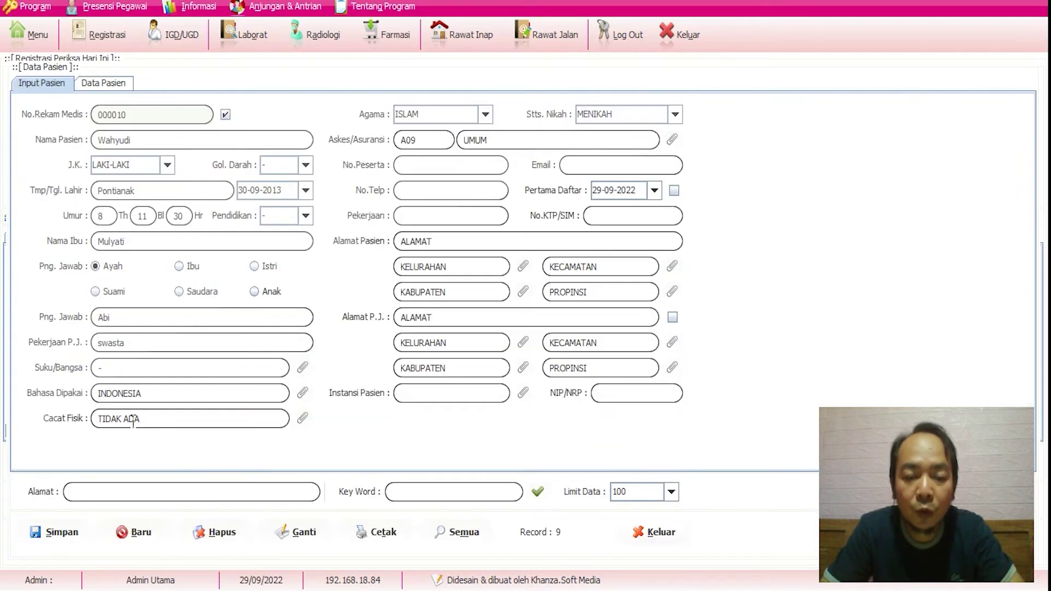
{"action": "left_click", "coordinate": [471, 164]}
{"action": "type", "text": "0"}
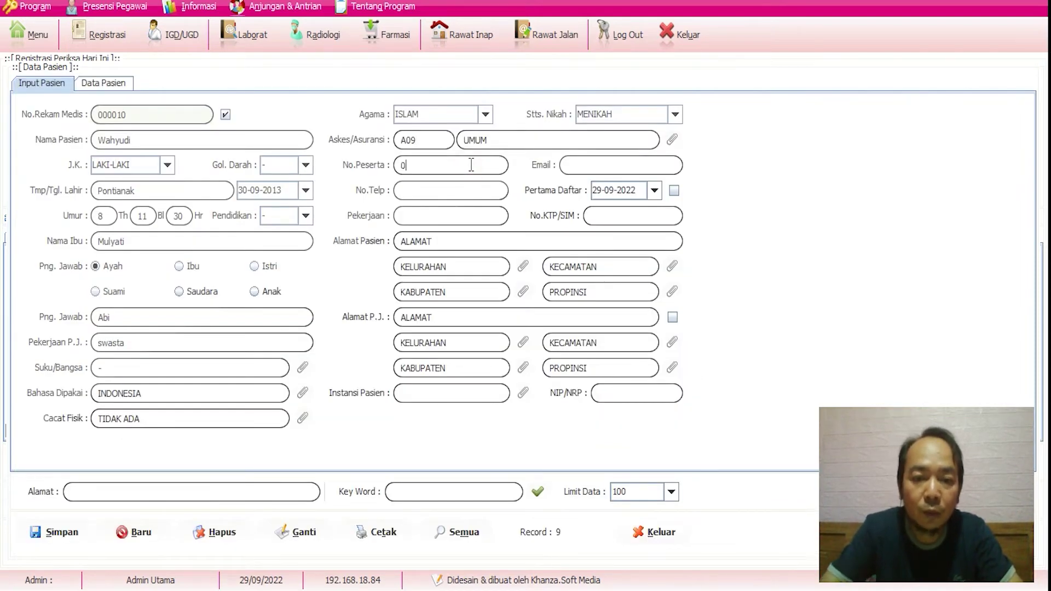
{"action": "left_click", "coordinate": [455, 191]}
{"action": "type", "text": "0"}
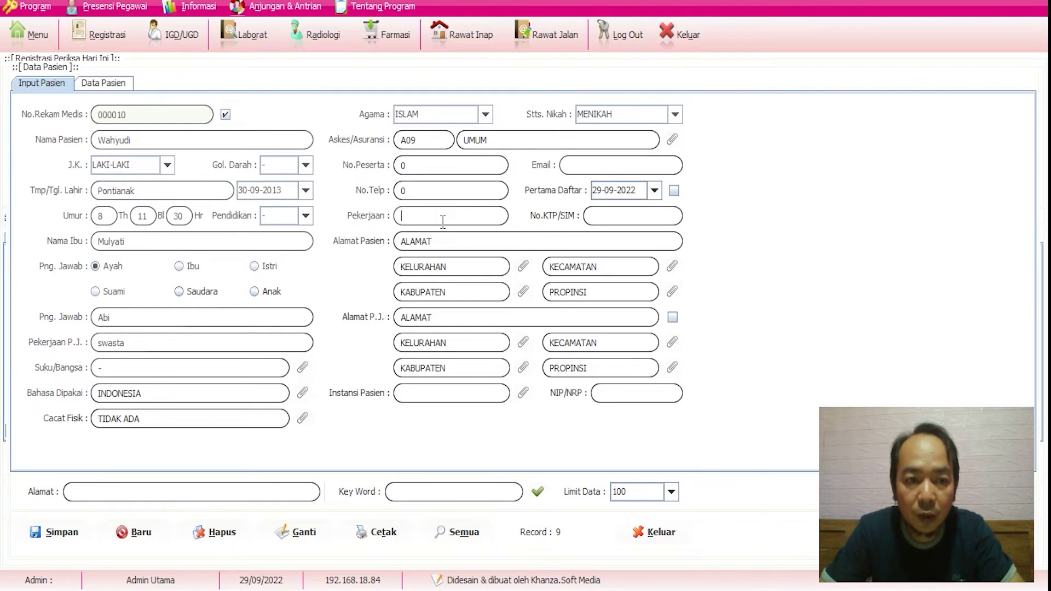
- Check the existing records in the patient list and return to the new patient's entry form
{"action": "left_click", "coordinate": [120, 89]}
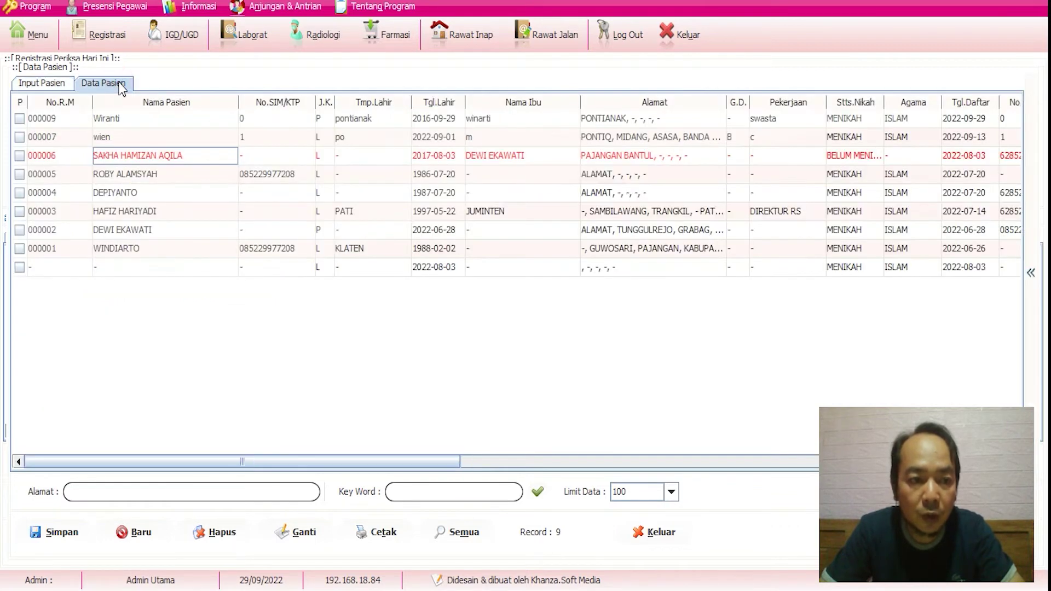
{"action": "left_click", "coordinate": [59, 86]}
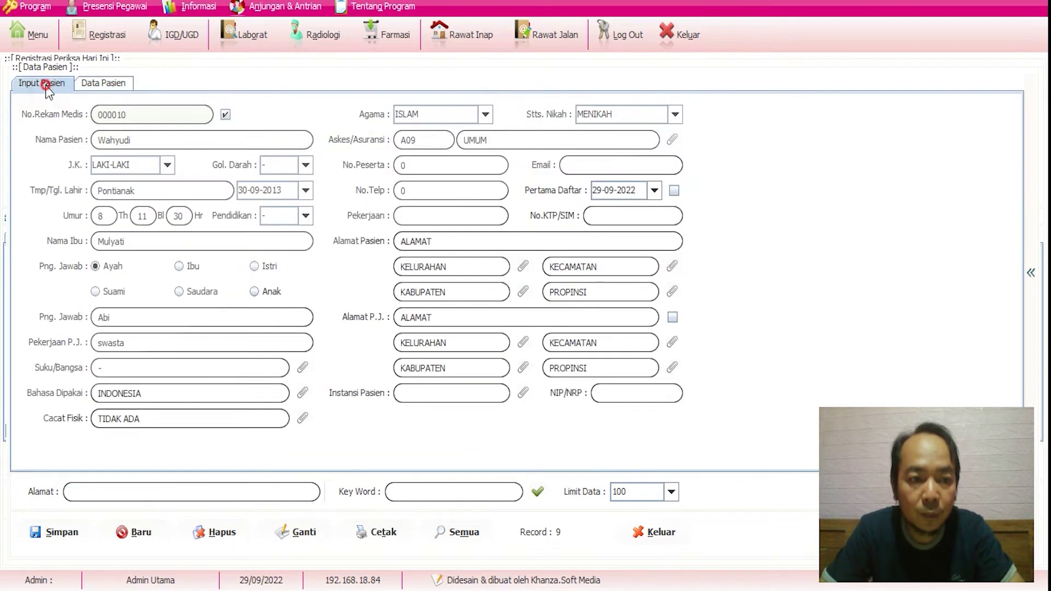
- Set the patient's occupation (Pekerjaan) to swasta and enter a placeholder 0 in the No.KTP/SIM field
{"action": "left_click", "coordinate": [433, 216]}
{"action": "type", "text": "swasta"}
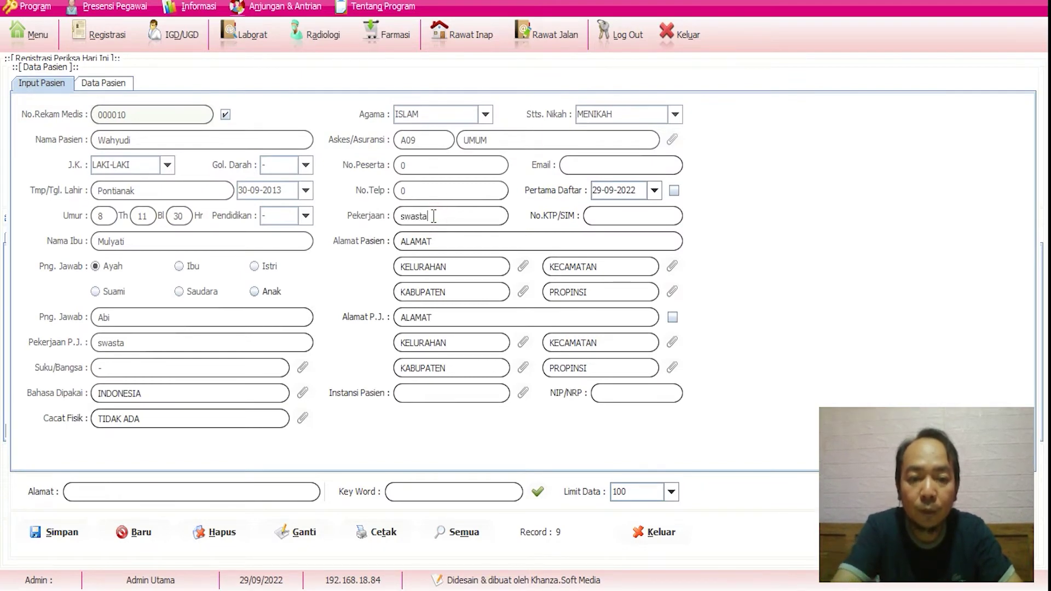
{"action": "left_click", "coordinate": [623, 219]}
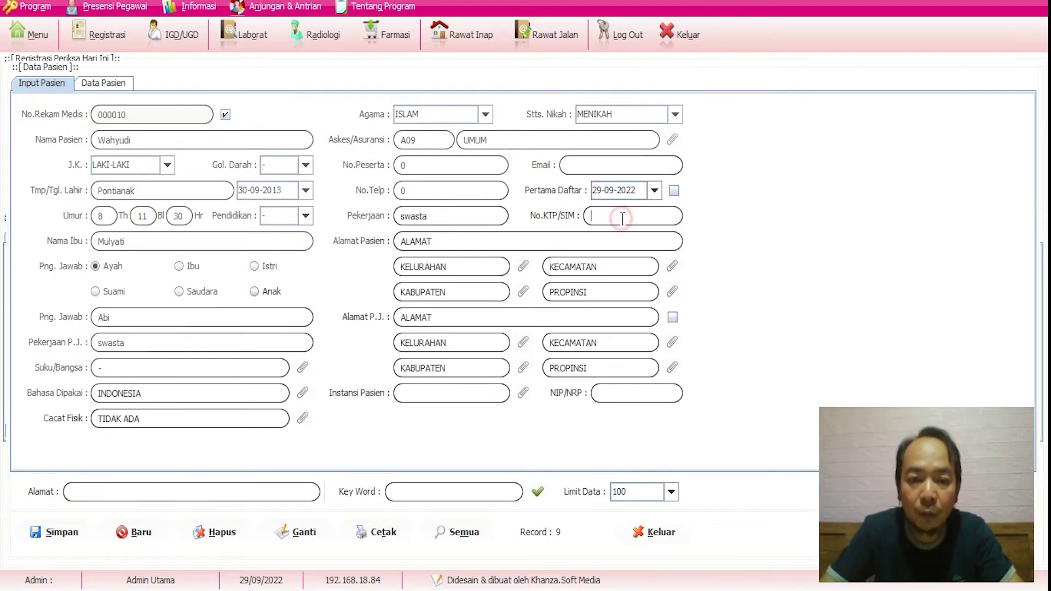
{"action": "type", "text": "0"}
- Enter the patient's city in capitals as the patient's address (Alamat Pasien)
{"action": "left_click", "coordinate": [515, 242]}
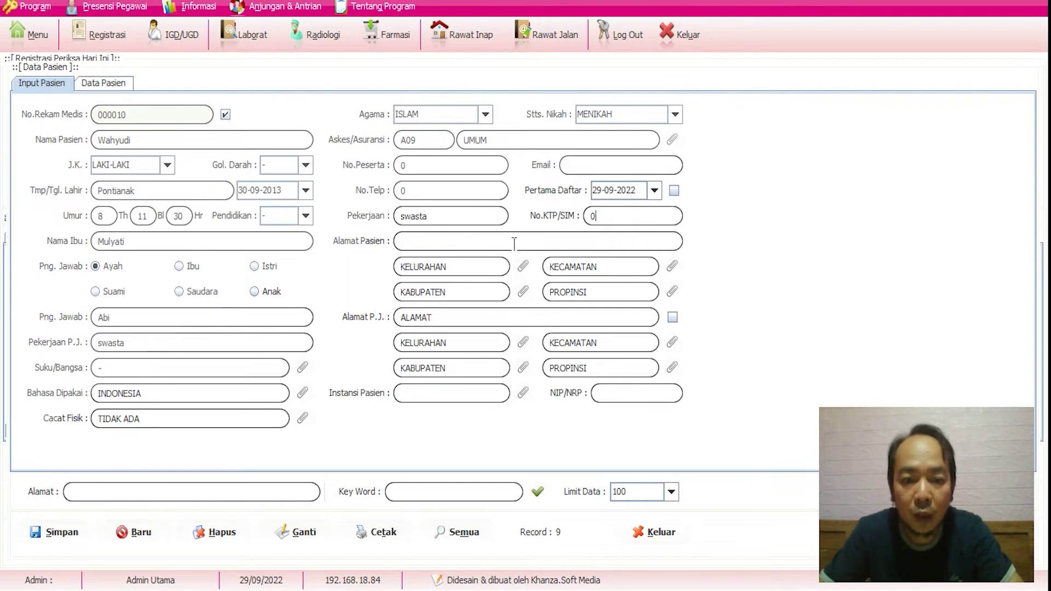
{"action": "type", "text": "O"}
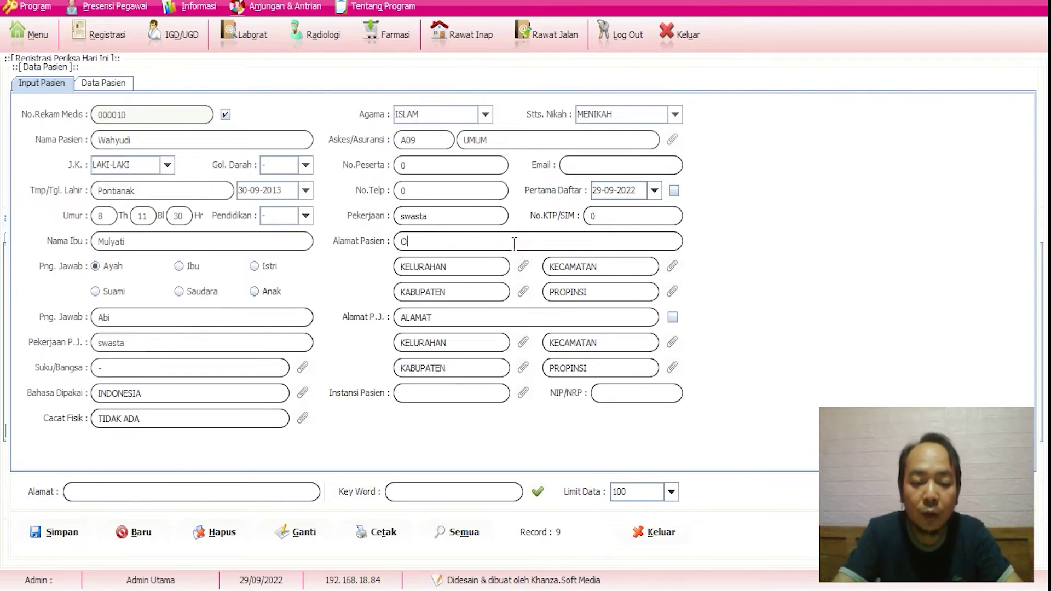
{"action": "type", "text": "PO"}
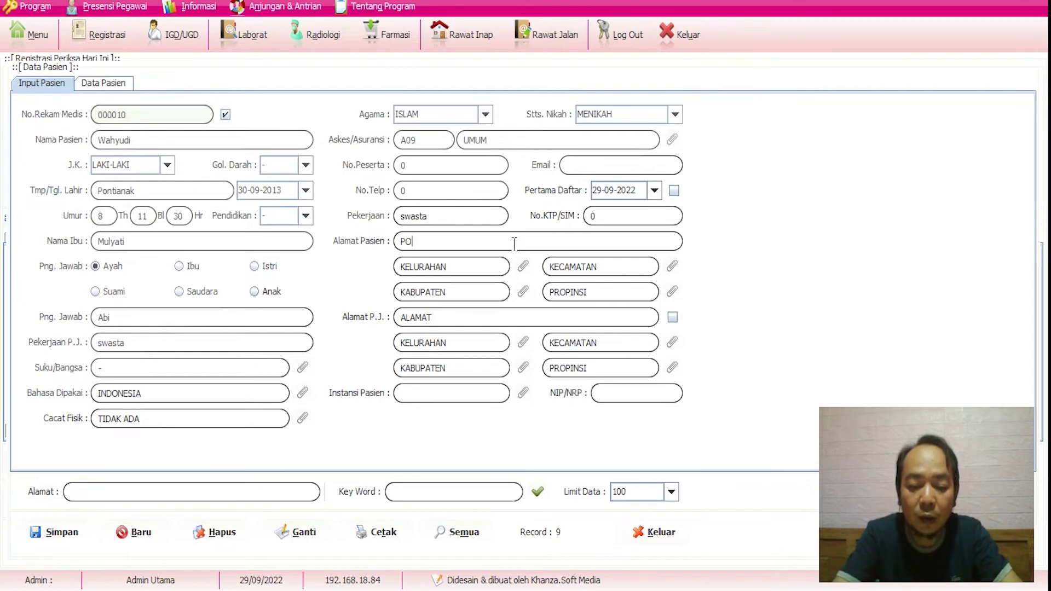
{"action": "type", "text": "NTIANA"}
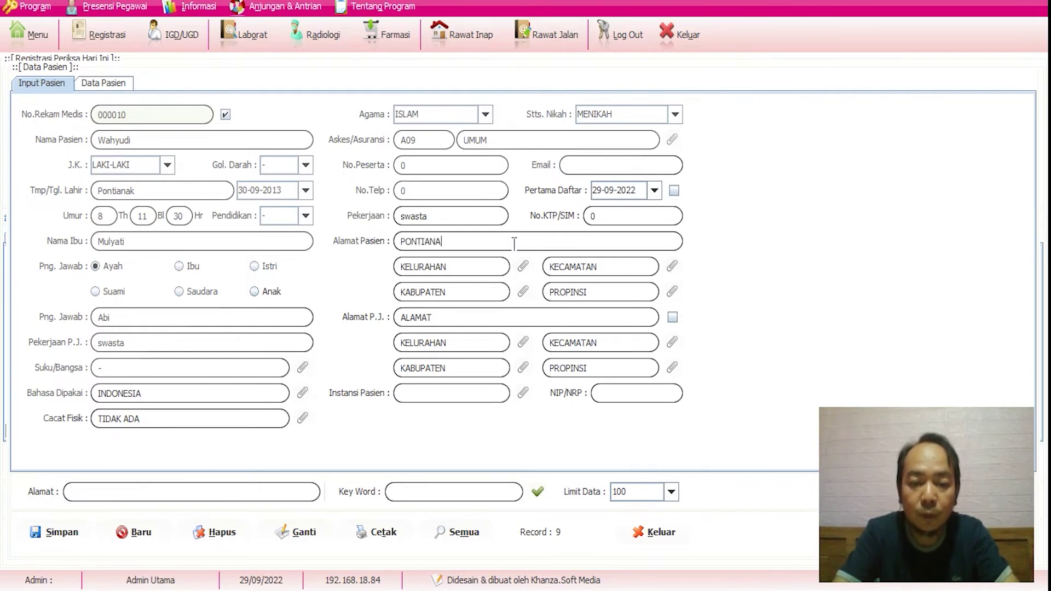
{"action": "type", "text": "K"}
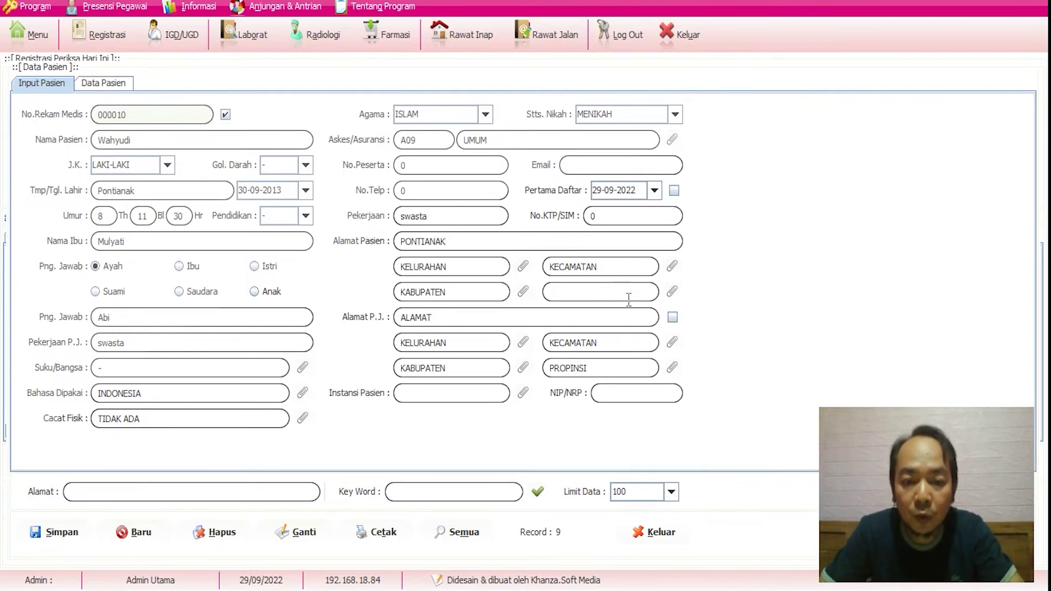
- Search the province (Propinsi) list for KALIMANTAN and return to the patient entry form
{"action": "left_click", "coordinate": [673, 289]}
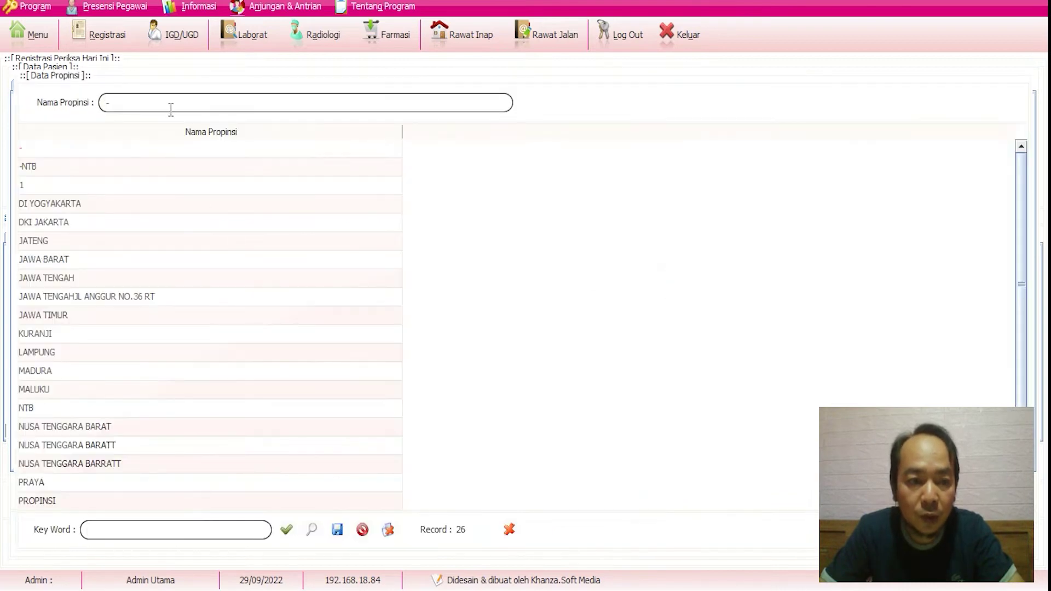
{"action": "left_click", "coordinate": [170, 530]}
{"action": "type", "text": "KA"}
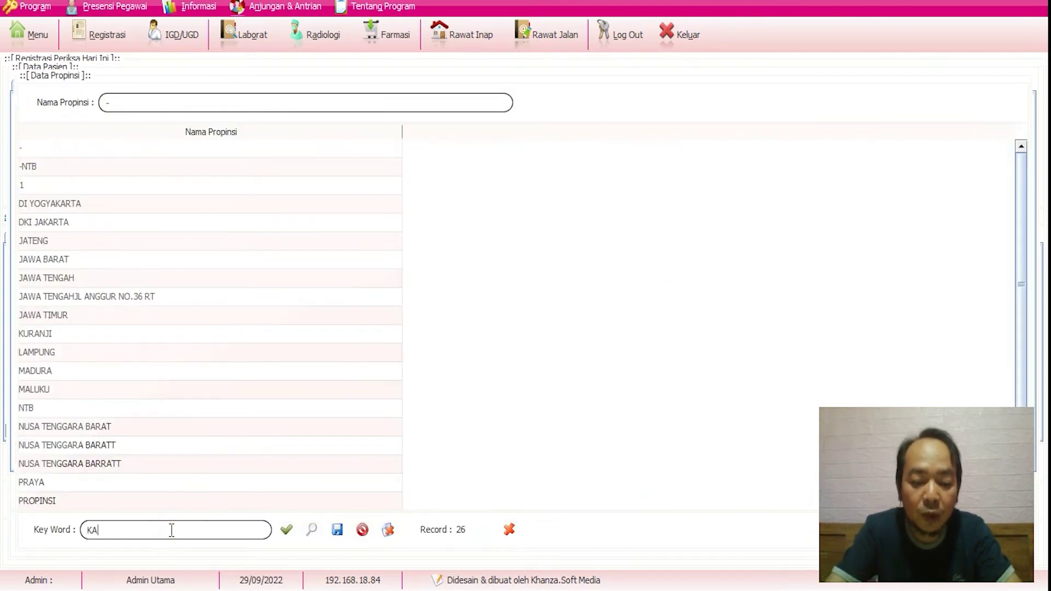
{"action": "type", "text": "LIMAN"}
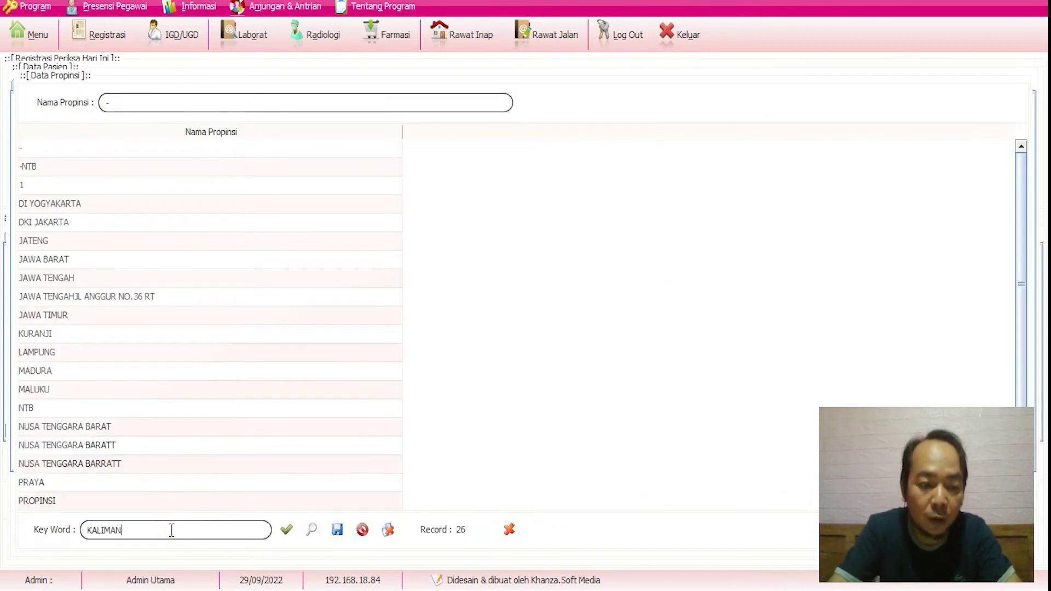
{"action": "type", "text": "ANTAN"}
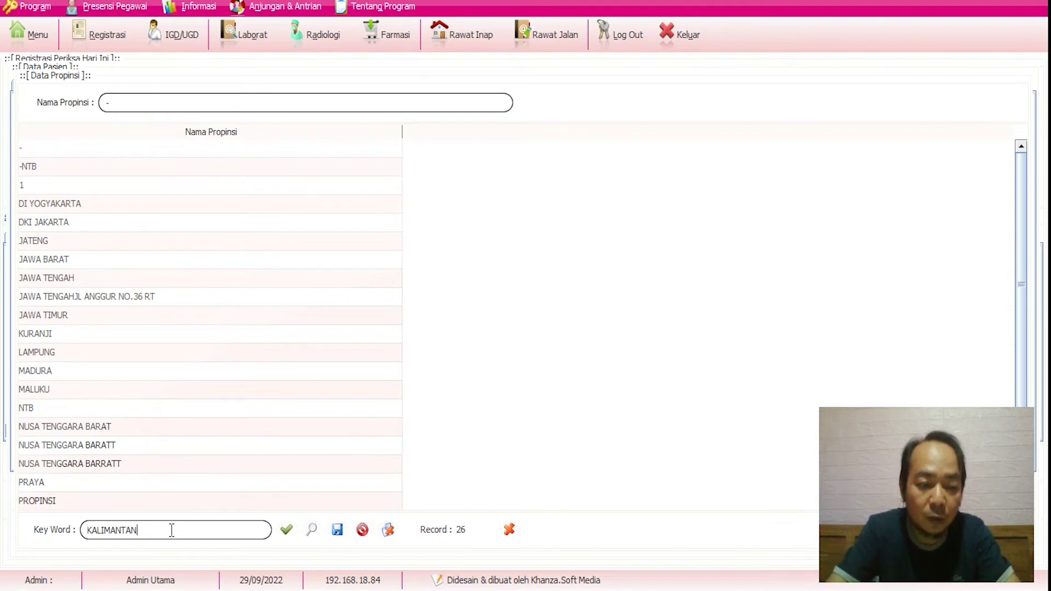
{"action": "key", "text": "Return"}
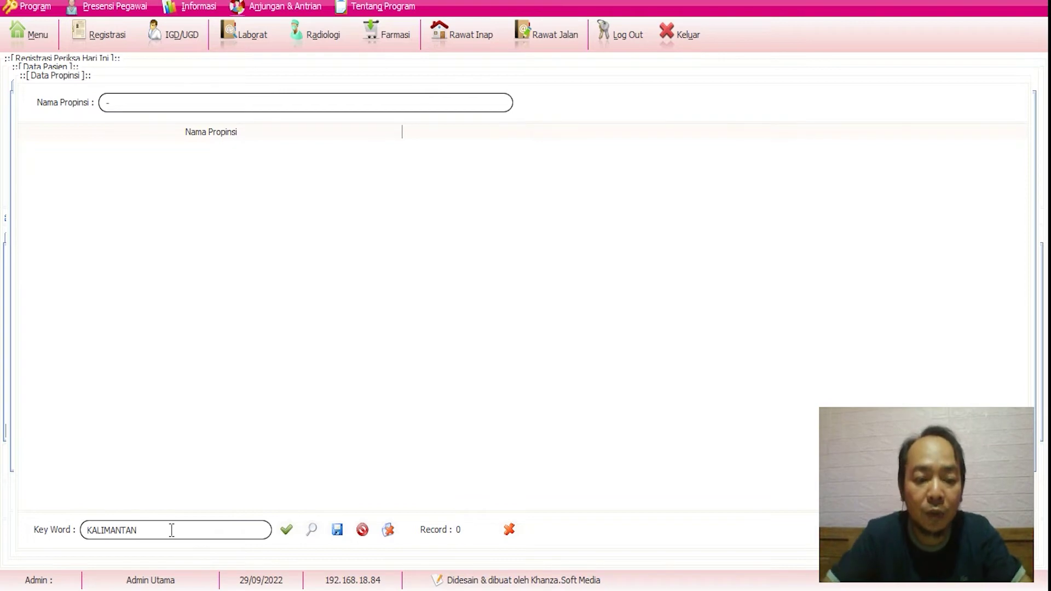
{"action": "left_click", "coordinate": [509, 529]}
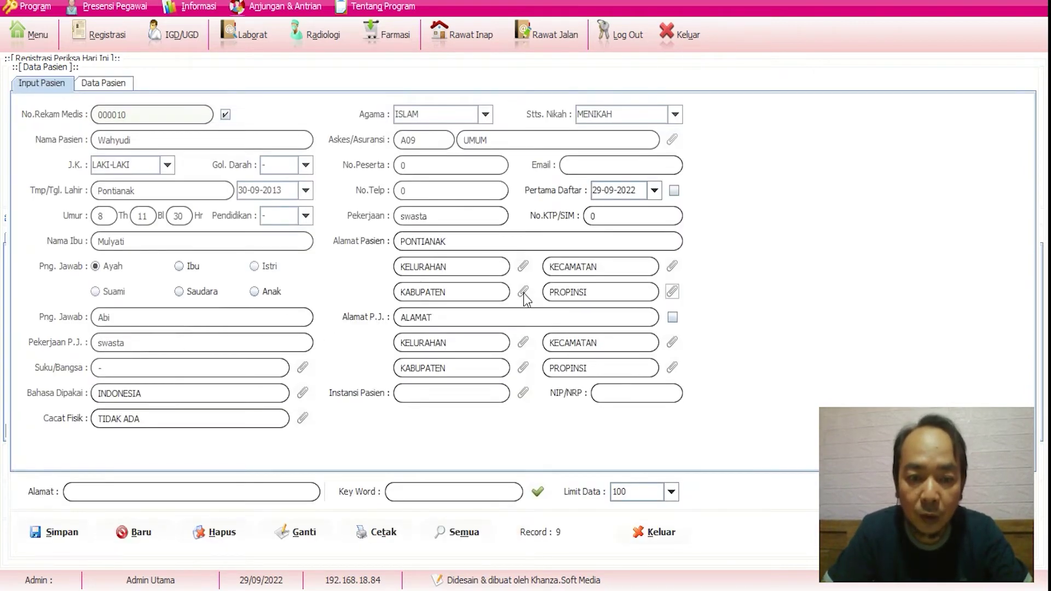
- Show all provinces again and choose "-" as the province in the patient's address
{"action": "left_click", "coordinate": [673, 293]}
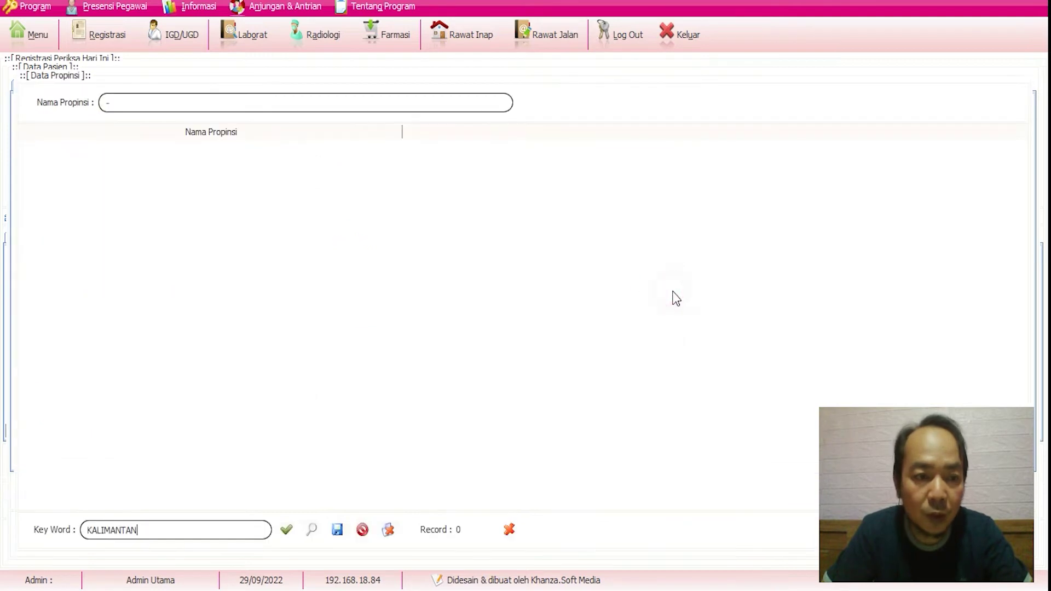
{"action": "left_click", "coordinate": [312, 530]}
{"action": "left_click", "coordinate": [22, 146]}
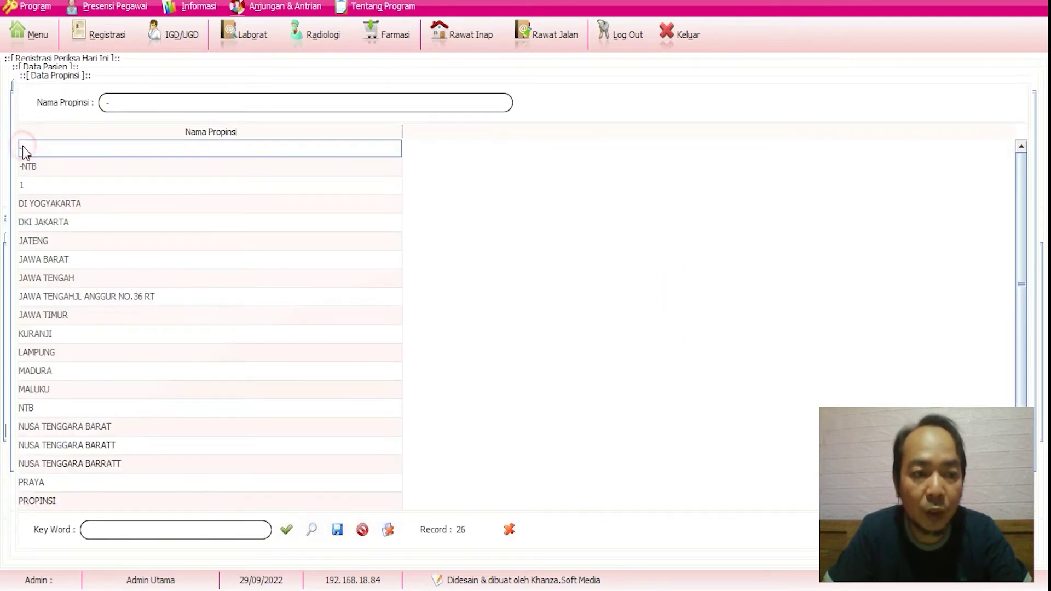
{"action": "key", "text": "space"}
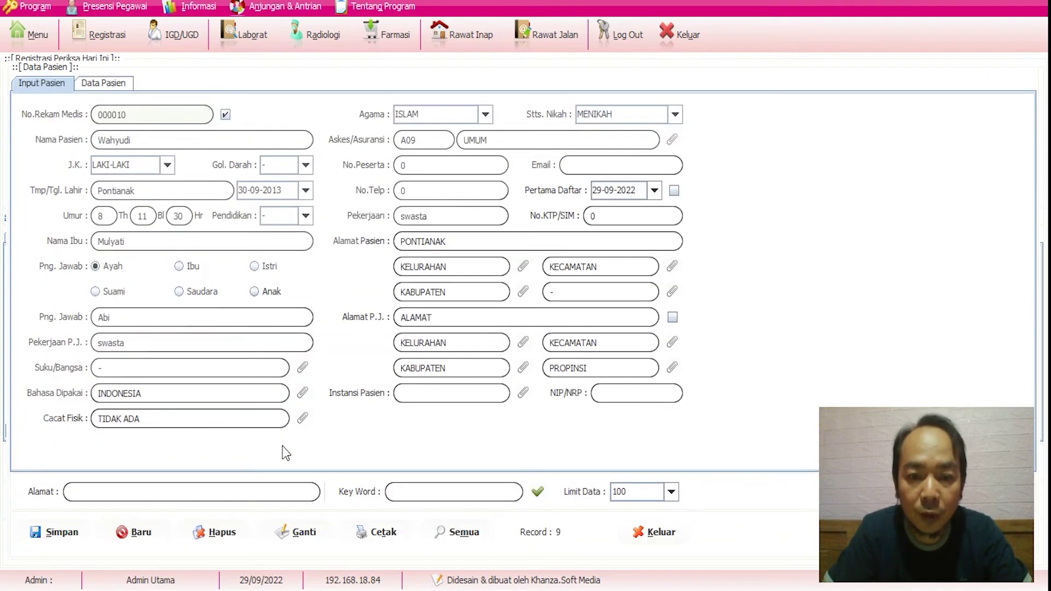
- Choose "-" for the regency (Kabupaten), district (Kecamatan) and village (Kelurahan) of the patient's address
{"action": "left_click", "coordinate": [522, 292]}
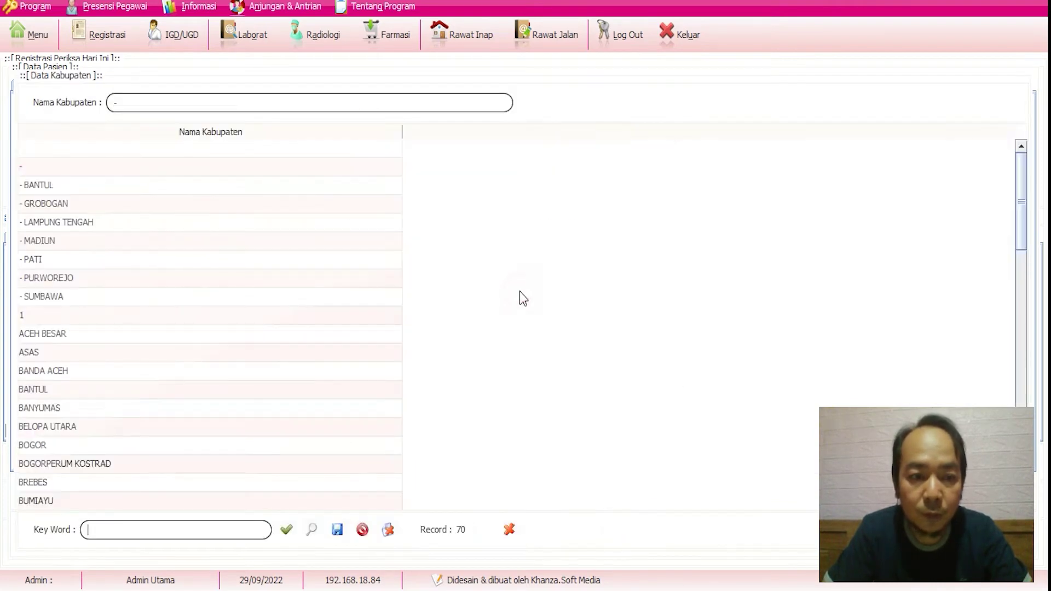
{"action": "double_click", "coordinate": [41, 173]}
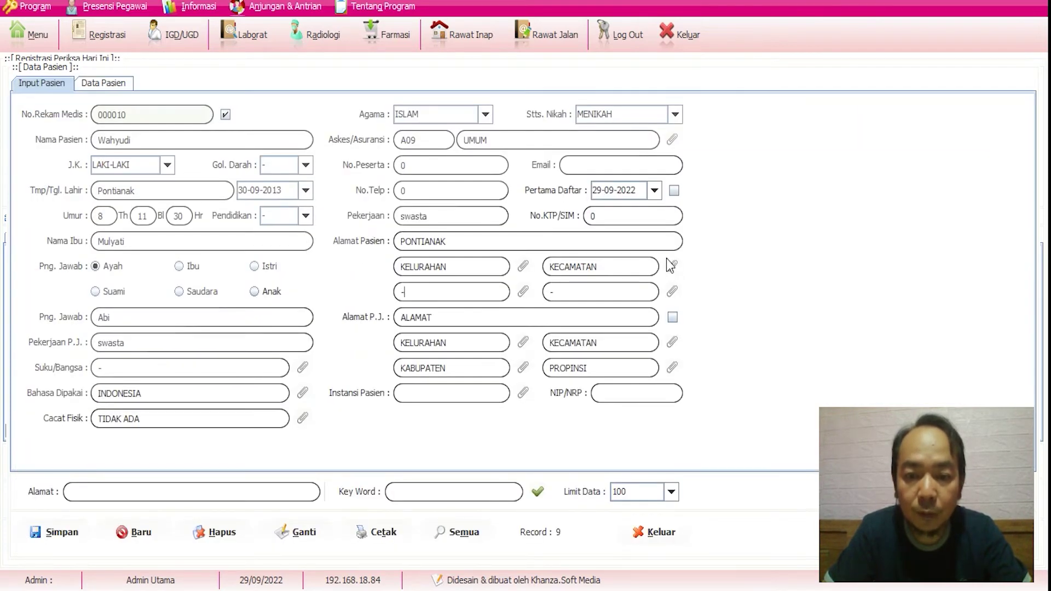
{"action": "left_click", "coordinate": [671, 266]}
{"action": "double_click", "coordinate": [49, 167]}
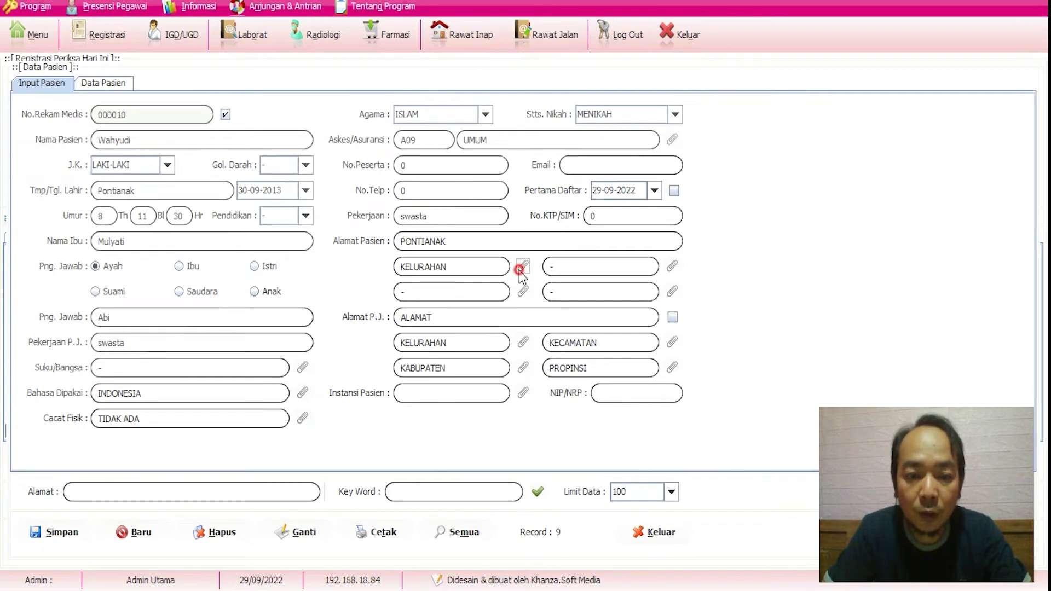
{"action": "left_click", "coordinate": [523, 266]}
{"action": "double_click", "coordinate": [35, 172]}
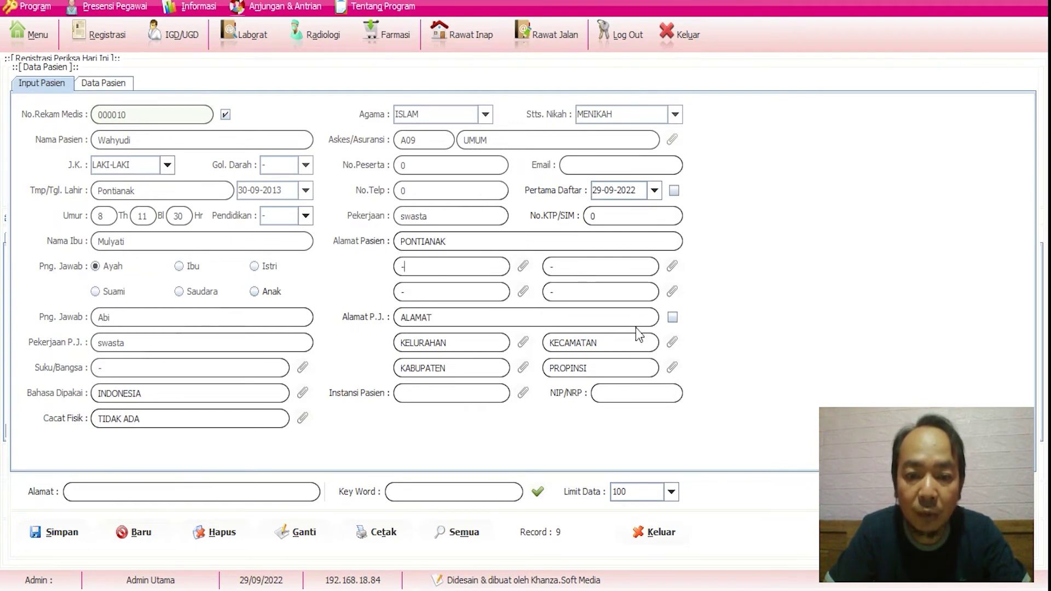
- Copy the patient's address to the responsible person's address (Alamat P.J.) and choose "-" as the patient's institution (Instansi Pasien)
{"action": "left_click", "coordinate": [672, 318]}
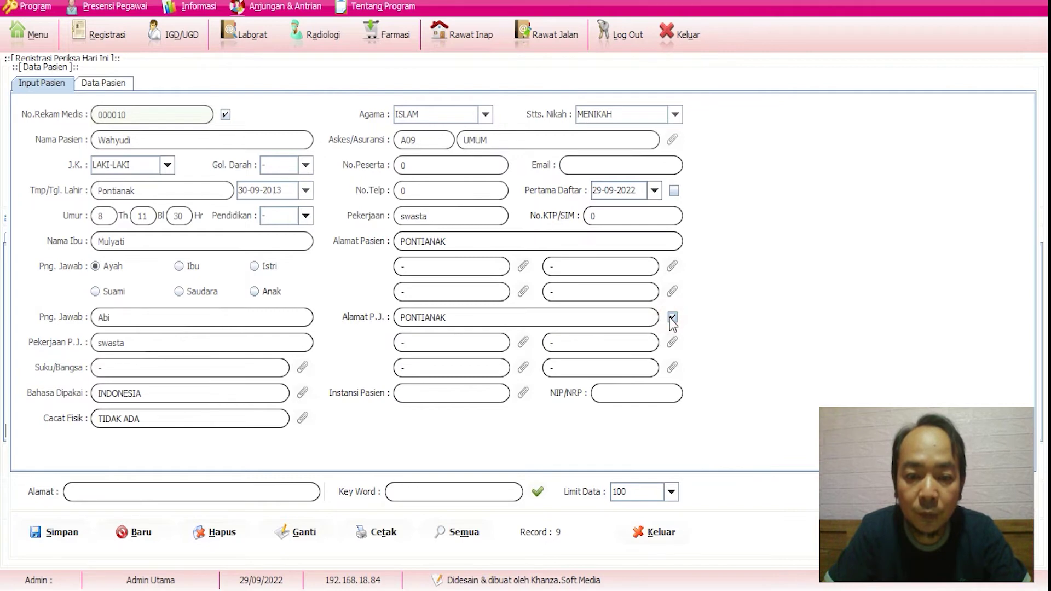
{"action": "left_click", "coordinate": [522, 394]}
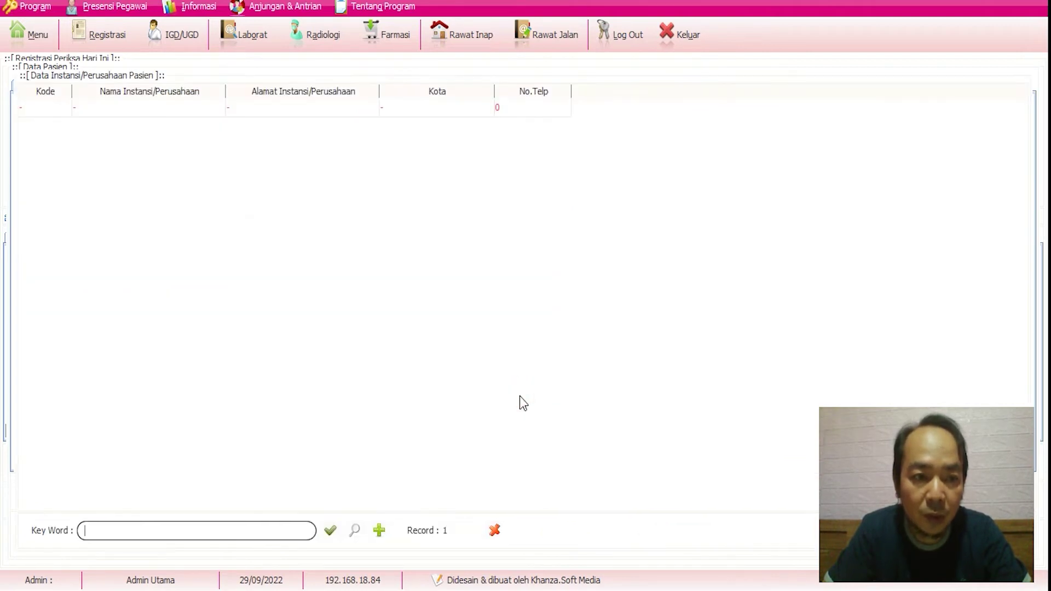
{"action": "double_click", "coordinate": [47, 112]}
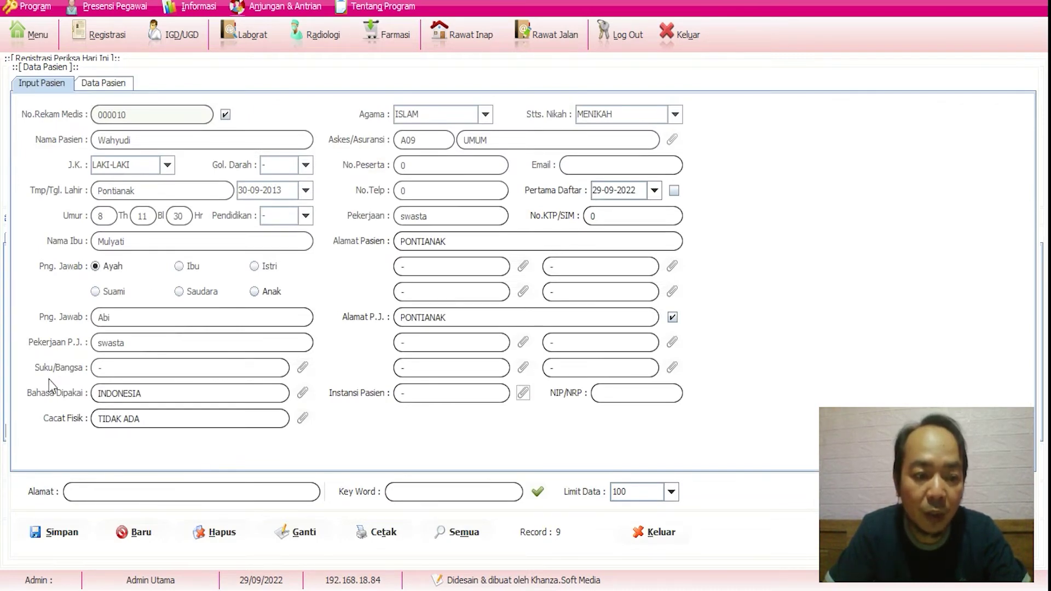
- Save the new patient record and return to the registration form for today's examinations
{"action": "left_click", "coordinate": [62, 534]}
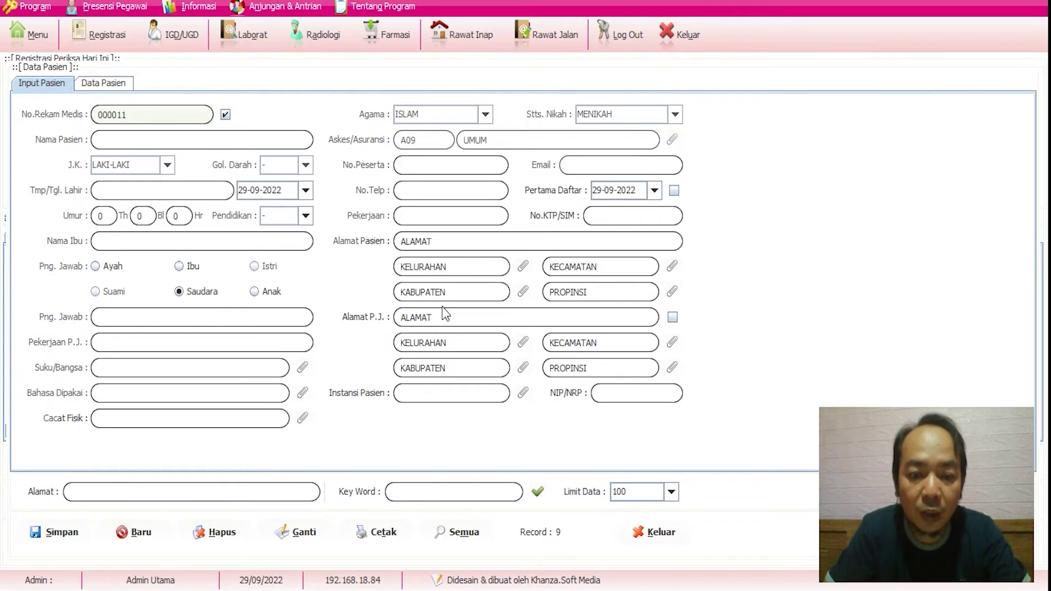
{"action": "left_click", "coordinate": [651, 539]}
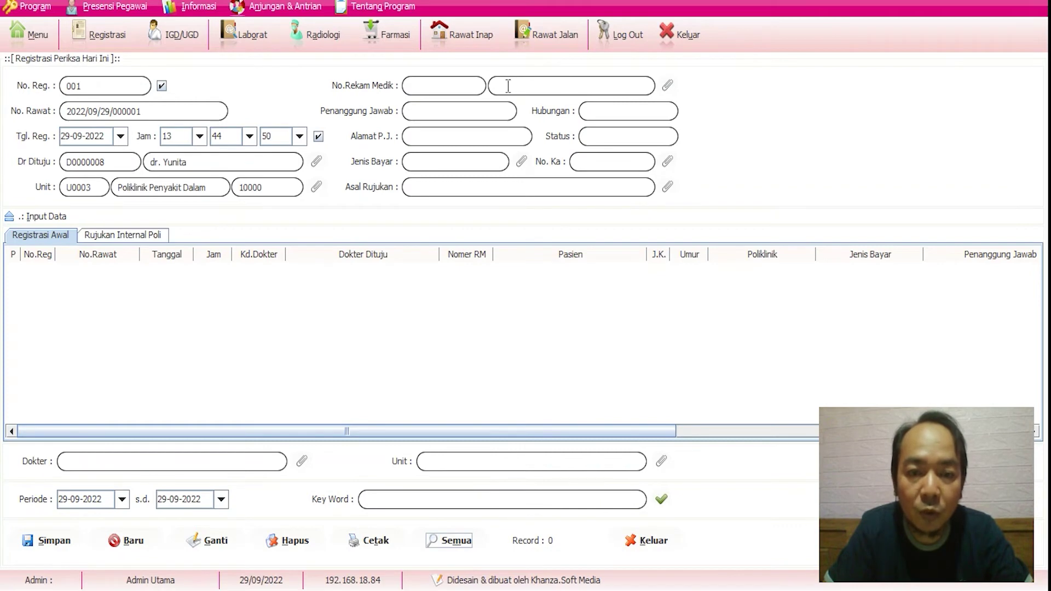
- Load the newly added patient from the full patient list into the registration form and save the registration
{"action": "left_click", "coordinate": [667, 87]}
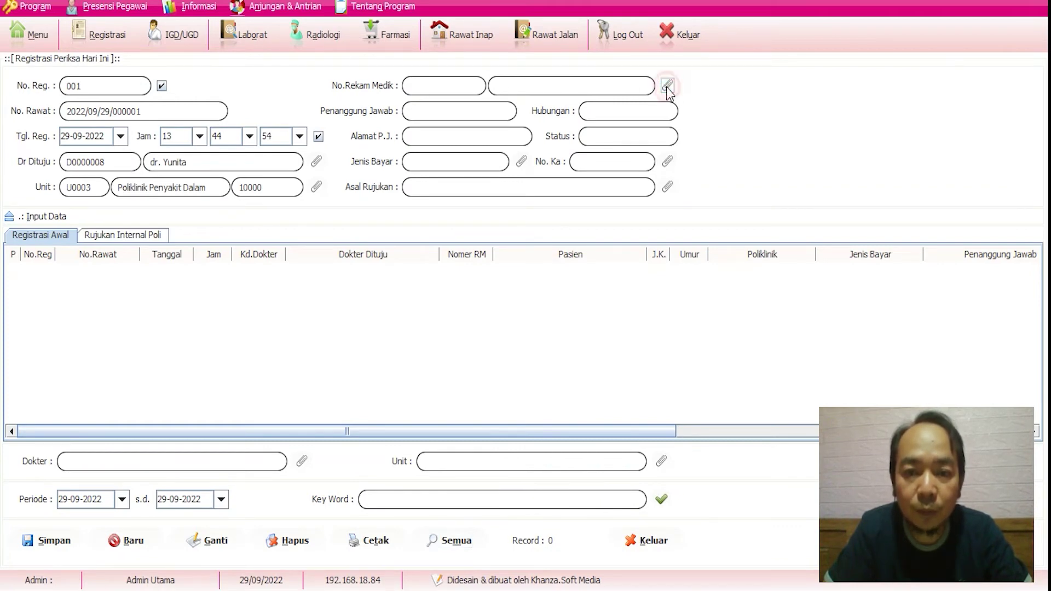
{"action": "left_click", "coordinate": [104, 84]}
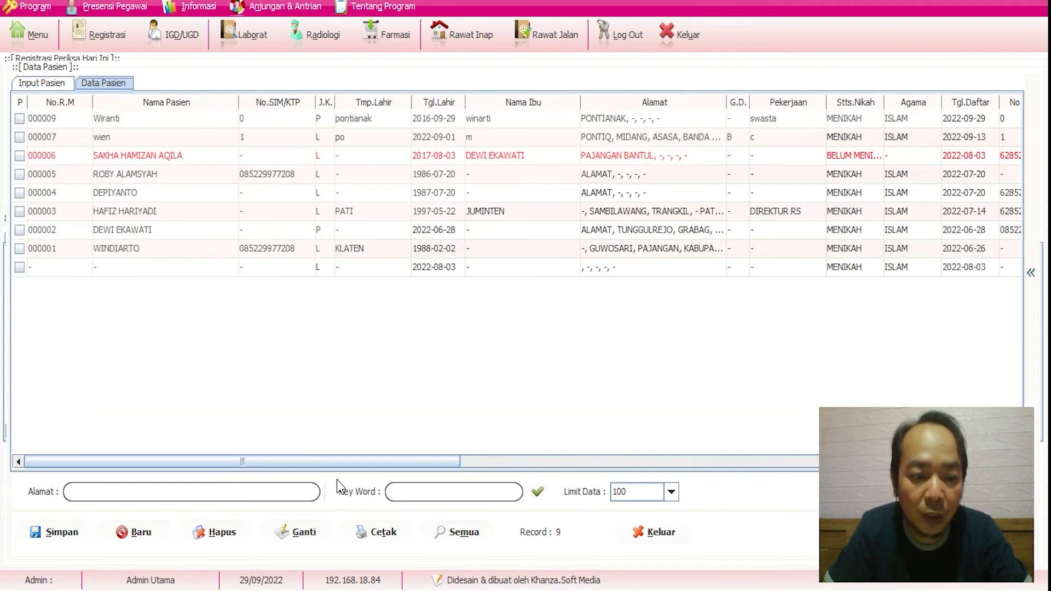
{"action": "left_click", "coordinate": [464, 533]}
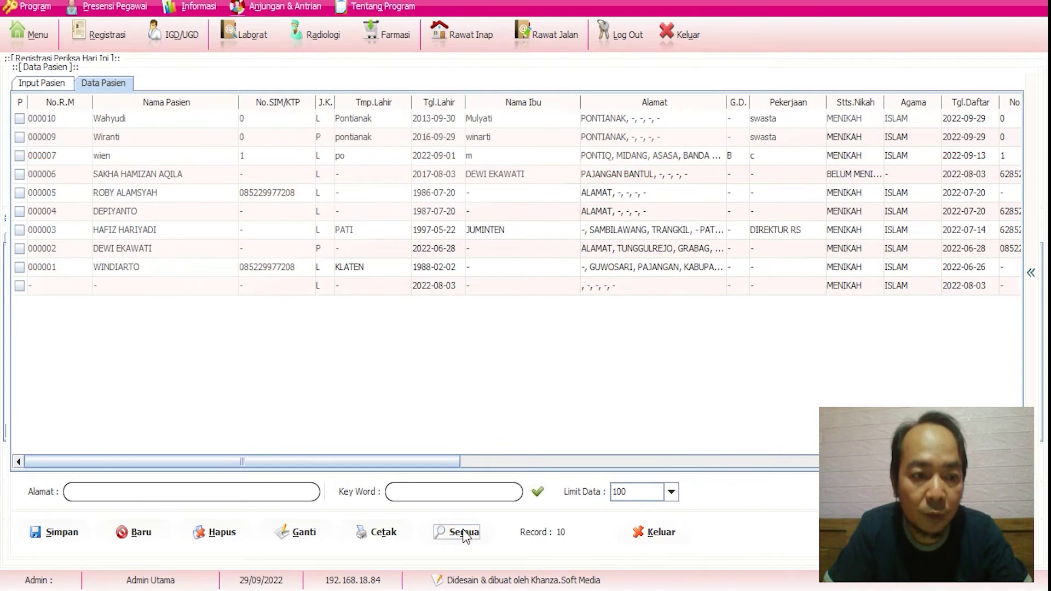
{"action": "left_click", "coordinate": [113, 122]}
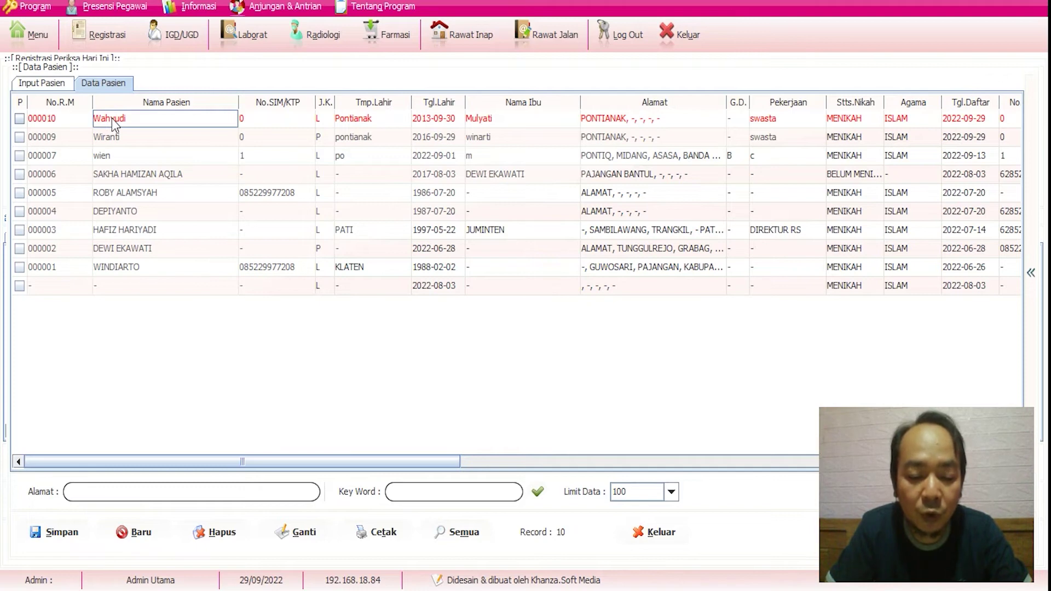
{"action": "double_click", "coordinate": [113, 121]}
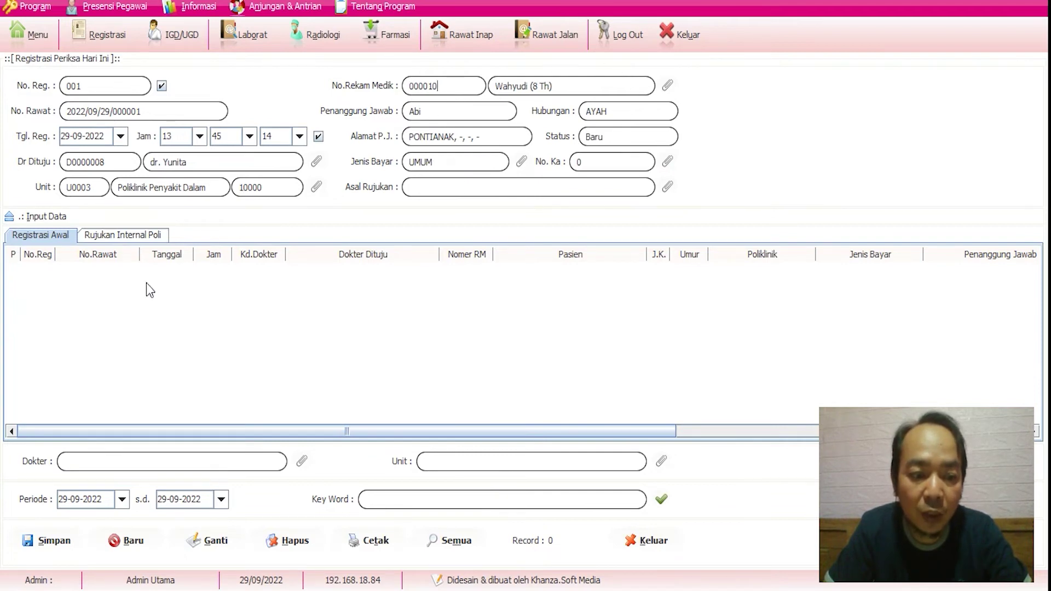
{"action": "left_click", "coordinate": [50, 546]}
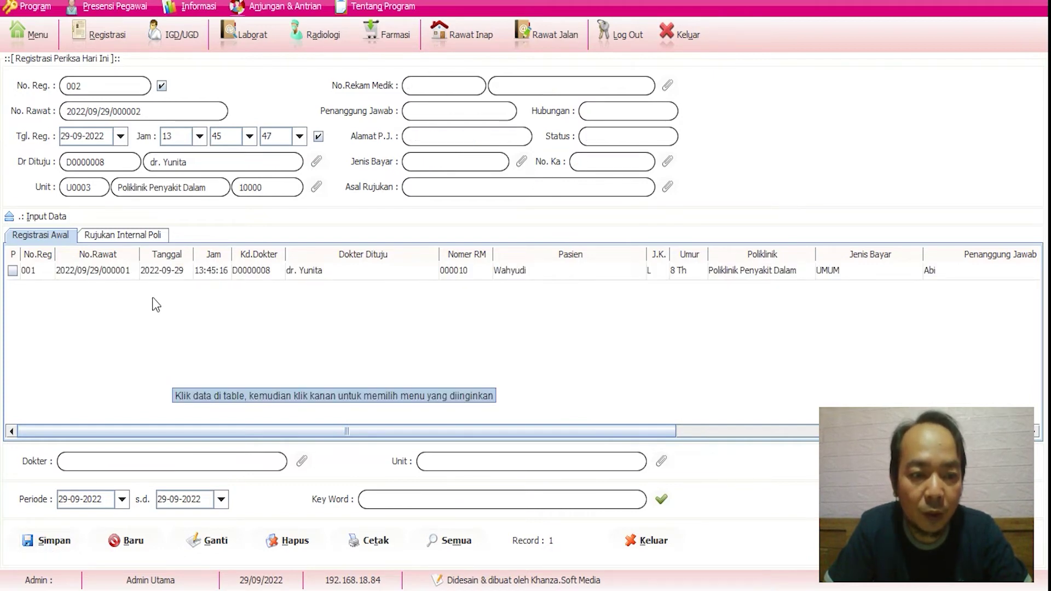
- Examine the saved registration in the list, including its treatment number, patient, doctor and further columns
{"action": "left_click", "coordinate": [104, 273]}
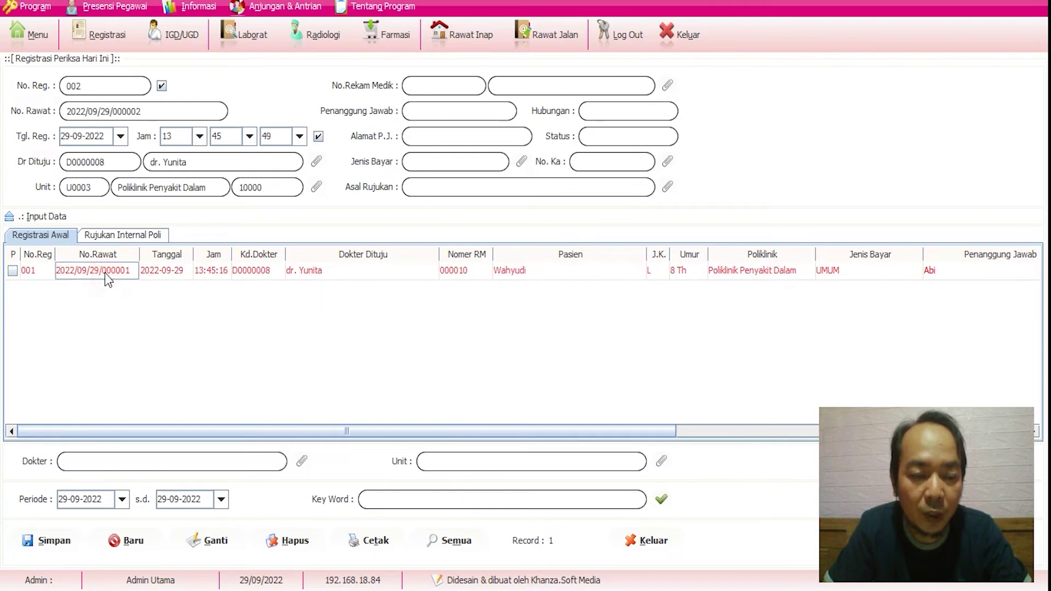
{"action": "left_click", "coordinate": [517, 272]}
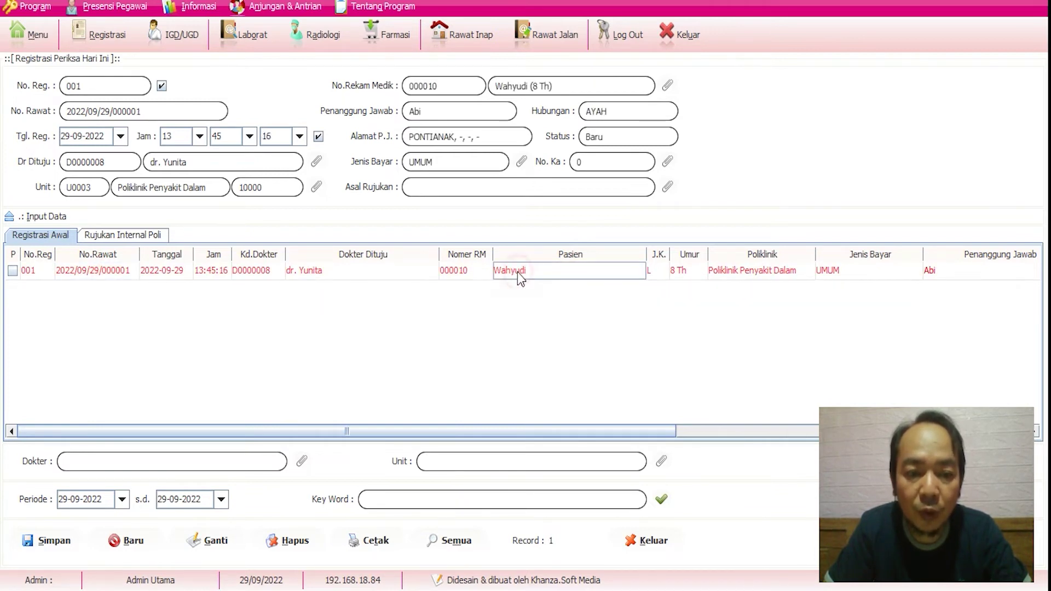
{"action": "left_click", "coordinate": [323, 271]}
{"action": "left_click", "coordinate": [460, 428]}
{"action": "left_click_drag", "start_coordinate": [460, 428], "coordinate": [483, 430]}
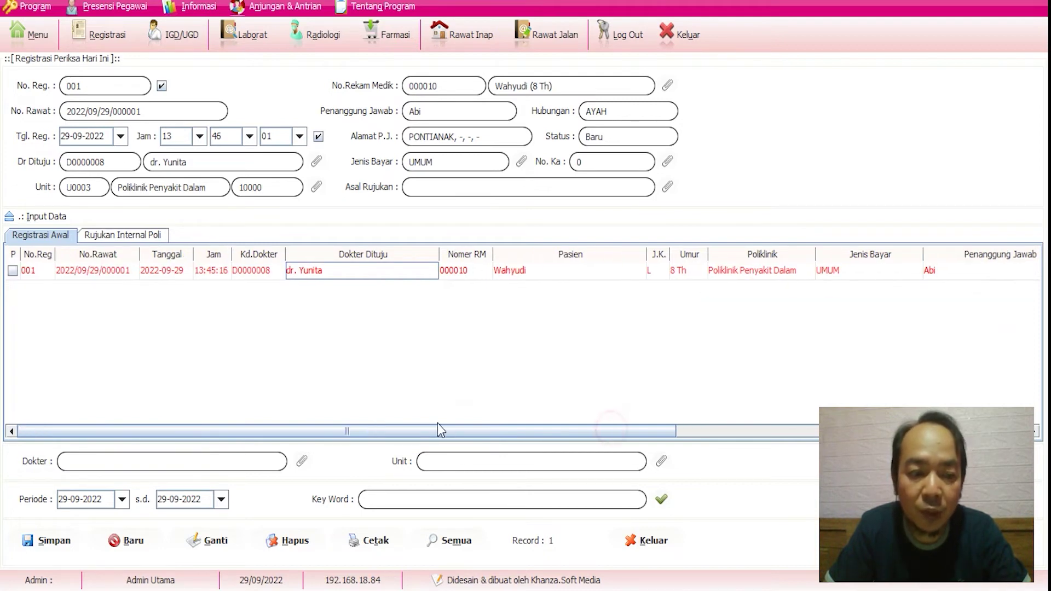
{"action": "left_click_drag", "start_coordinate": [611, 429], "coordinate": [439, 429]}
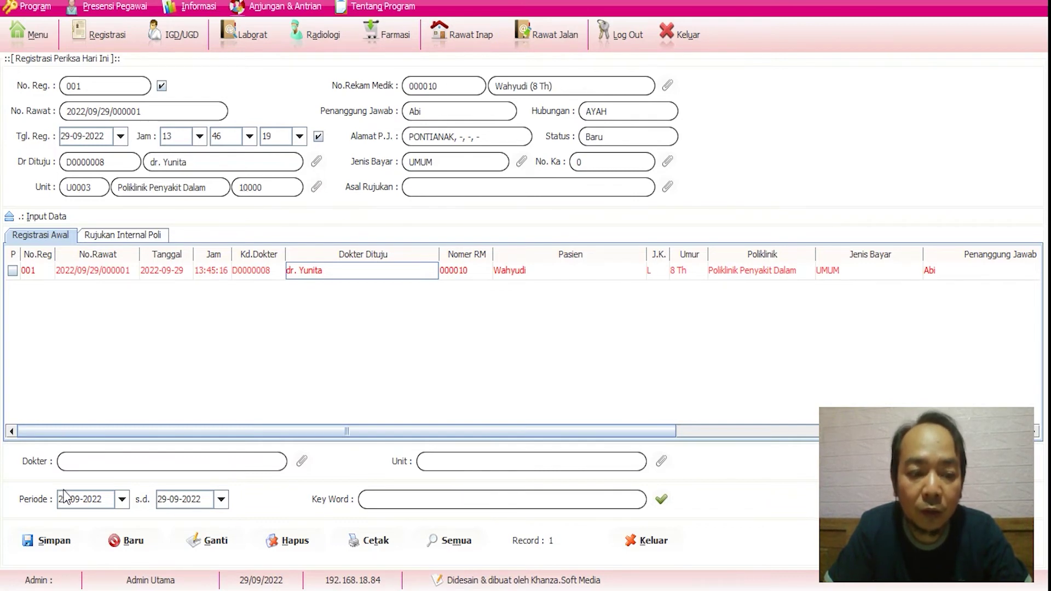
- Create a new registration for the second patient in the patient list, keeping the same doctor and Poliklinik Penyakit Dalam, and save it
{"action": "left_click", "coordinate": [130, 542]}
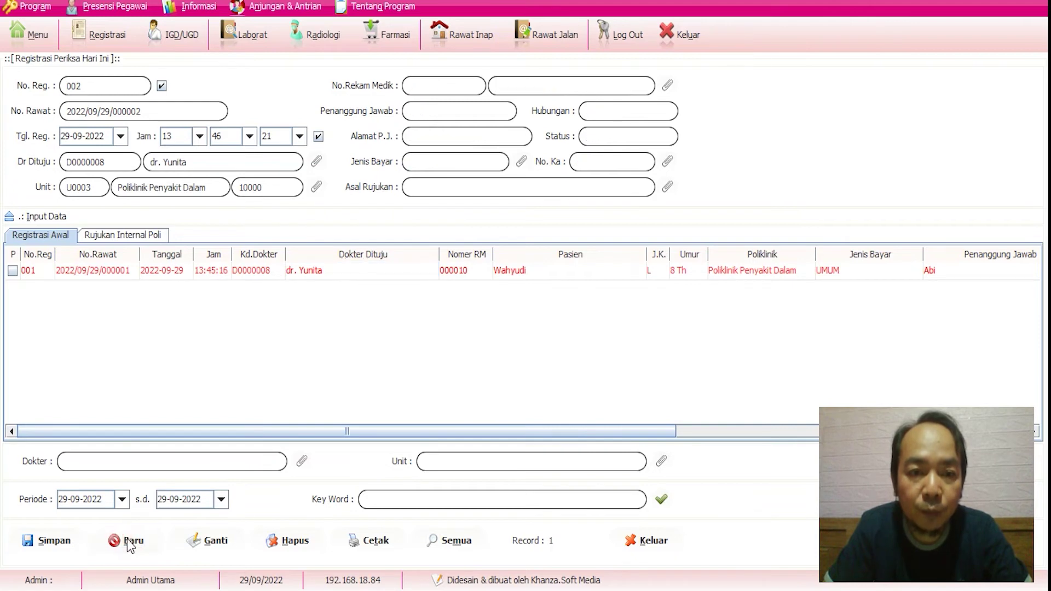
{"action": "left_click", "coordinate": [668, 86]}
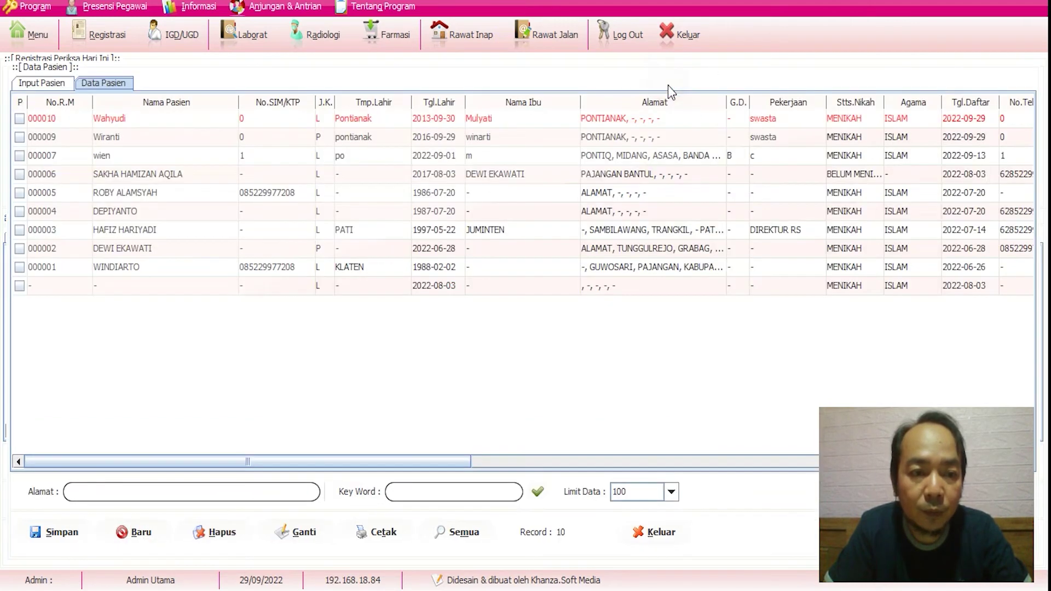
{"action": "left_click", "coordinate": [42, 84]}
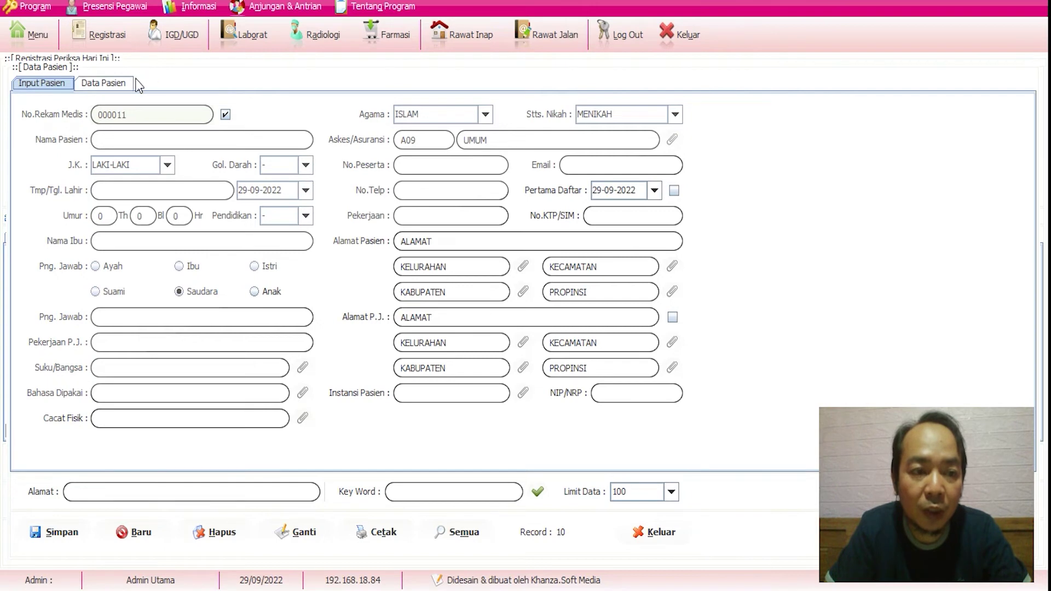
{"action": "left_click", "coordinate": [114, 83]}
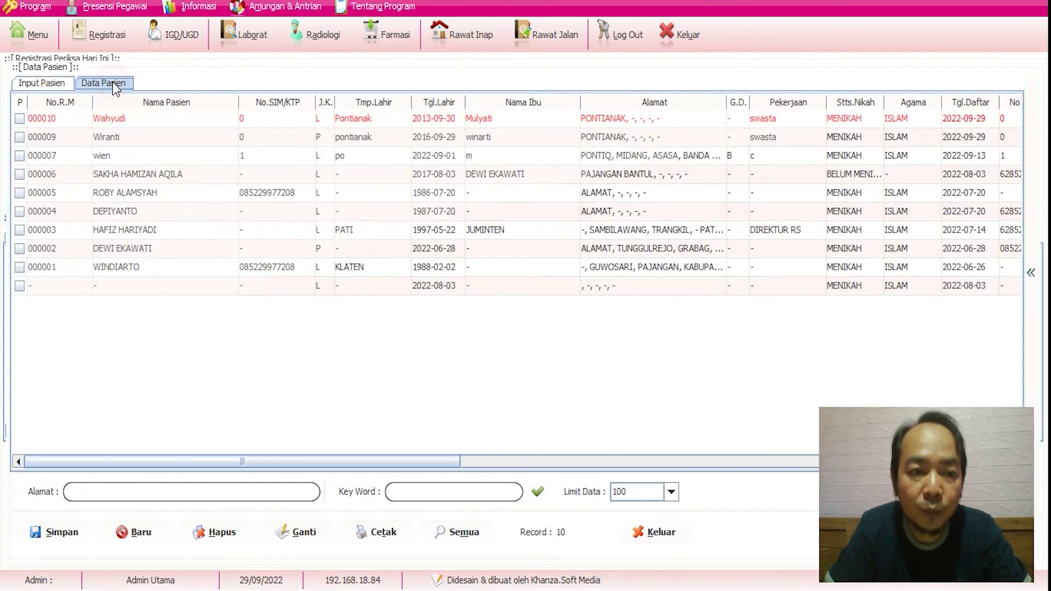
{"action": "left_click", "coordinate": [114, 139]}
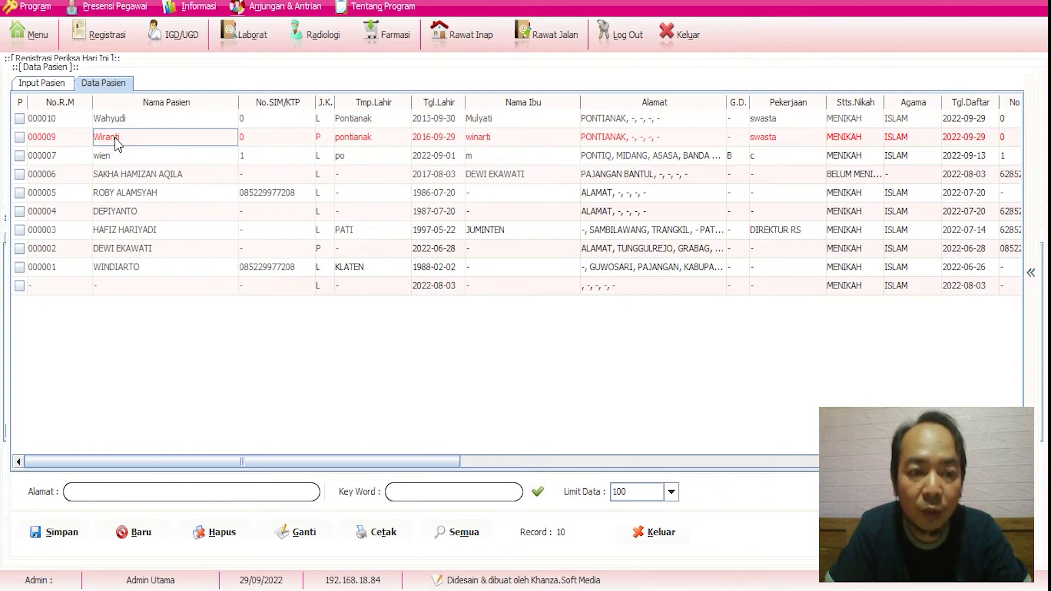
{"action": "double_click", "coordinate": [117, 139]}
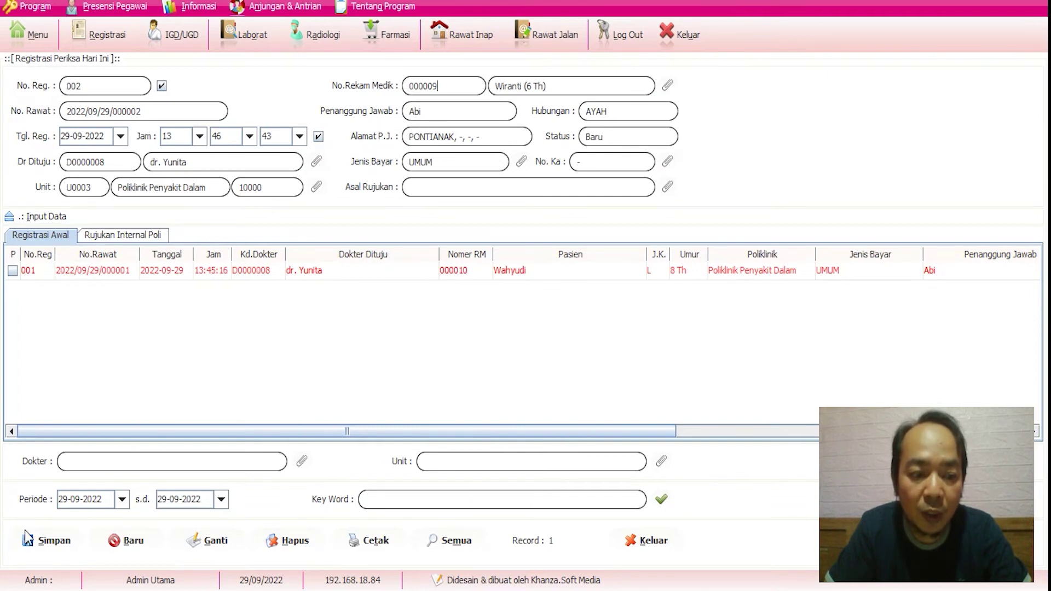
{"action": "left_click", "coordinate": [52, 541]}
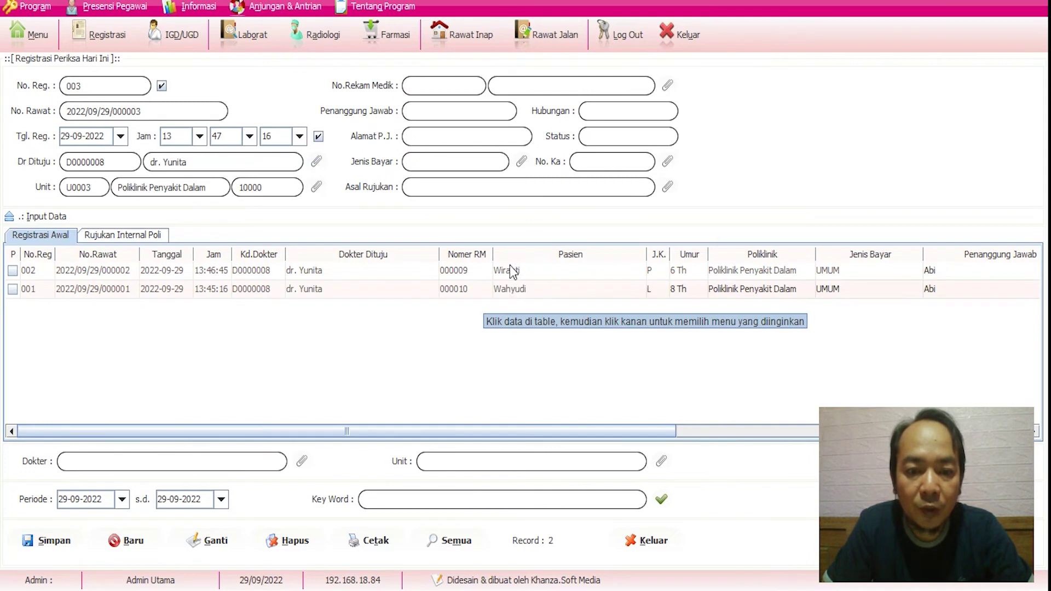
{"action": "left_click", "coordinate": [510, 270]}
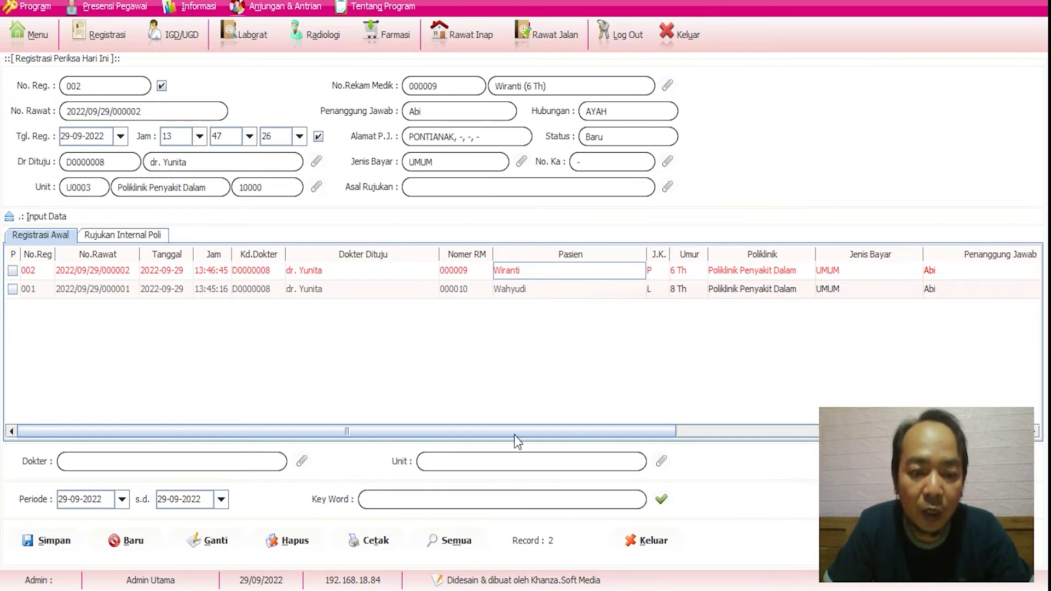
- Switch to the APM self-service page in the browser, open self-registration (Daftar Mandiri) and check the patient's card by medical record number
{"action": "left_click", "coordinate": [397, 590]}
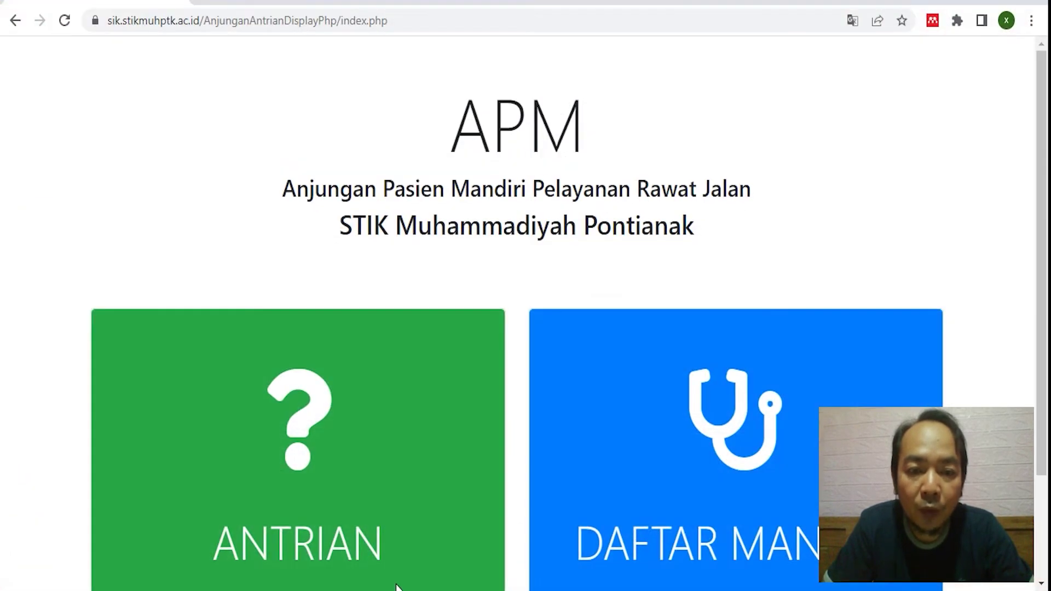
{"action": "left_click", "coordinate": [1043, 224]}
{"action": "left_click_drag", "start_coordinate": [1044, 230], "coordinate": [1047, 256]}
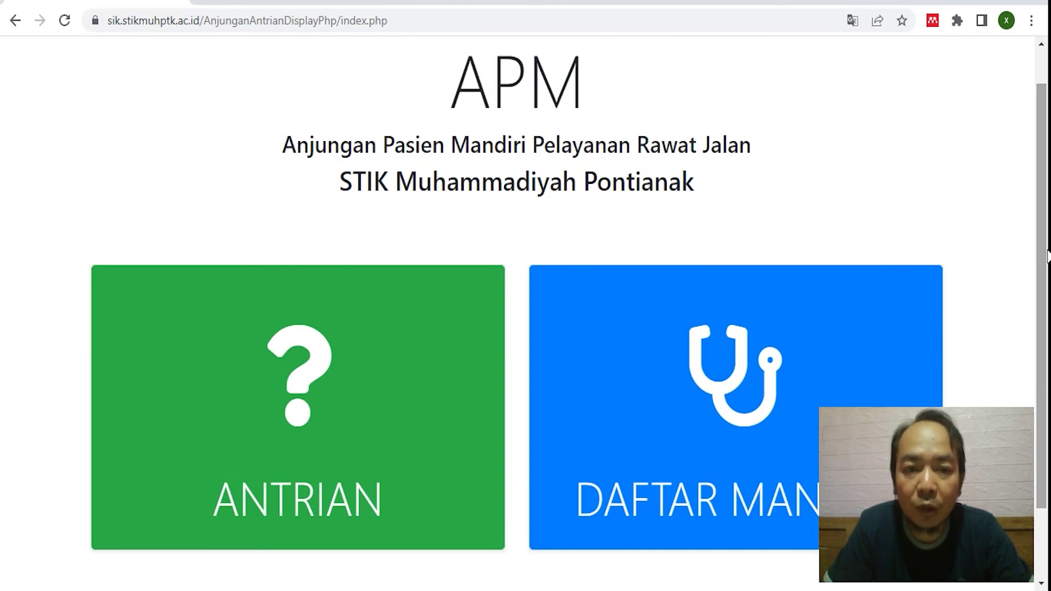
{"action": "scroll", "coordinate": [1043, 249], "scroll_direction": "down", "scroll_amount": 1}
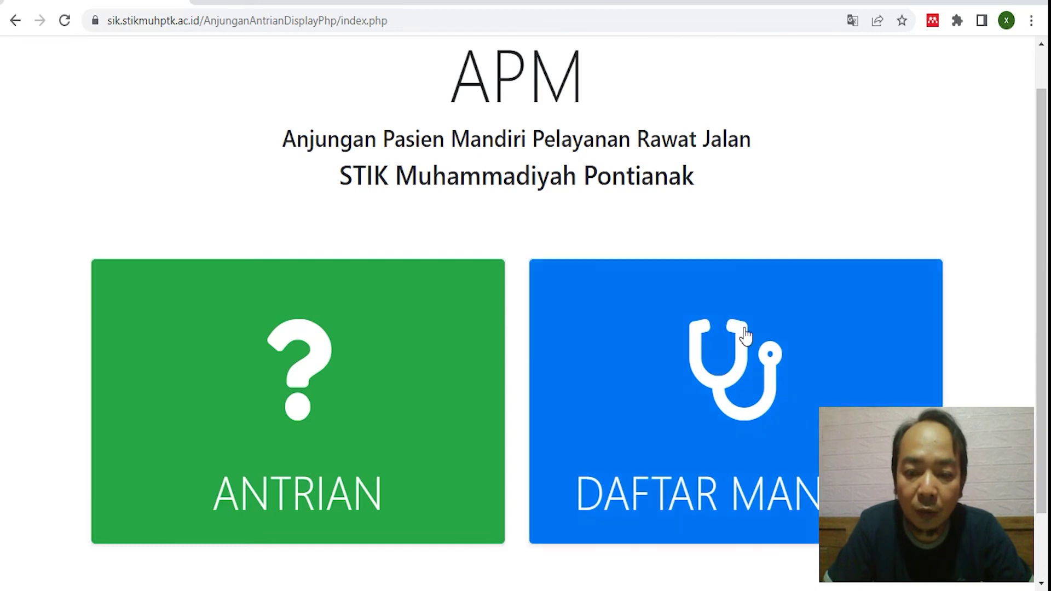
{"action": "left_click", "coordinate": [744, 377]}
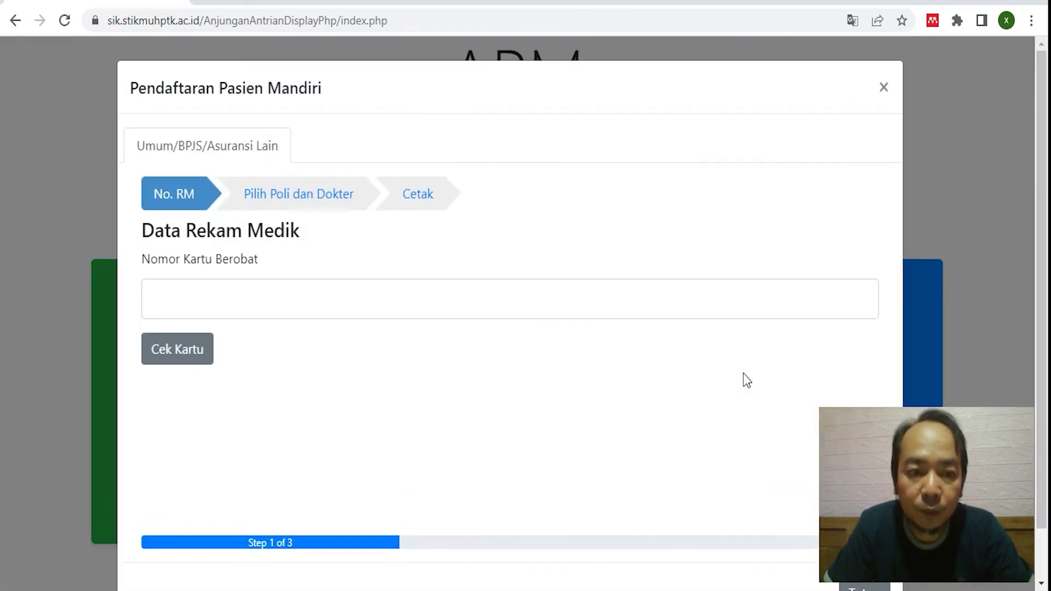
{"action": "left_click", "coordinate": [292, 292]}
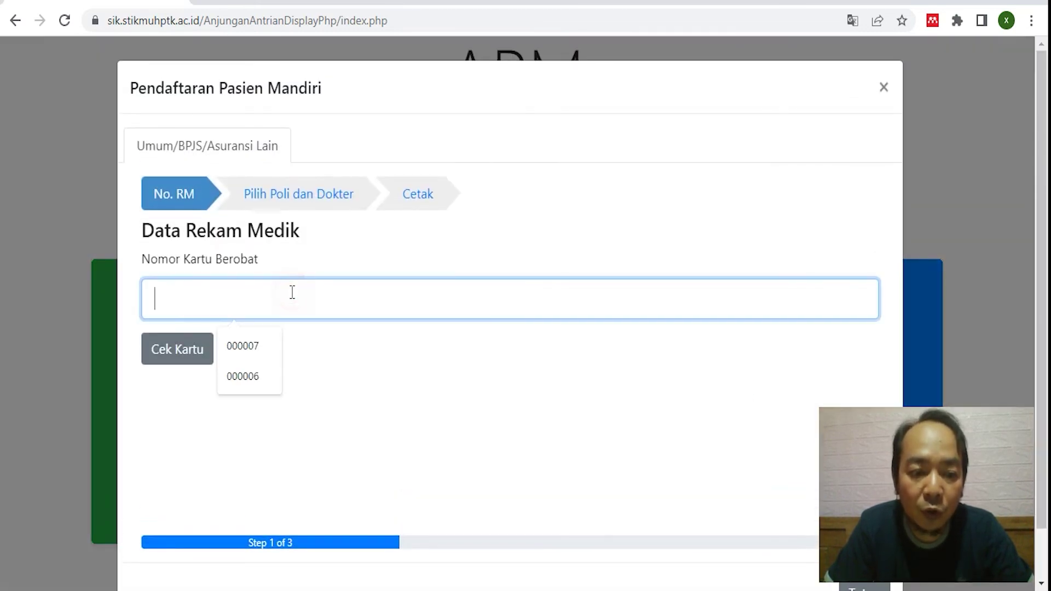
{"action": "left_click", "coordinate": [247, 346]}
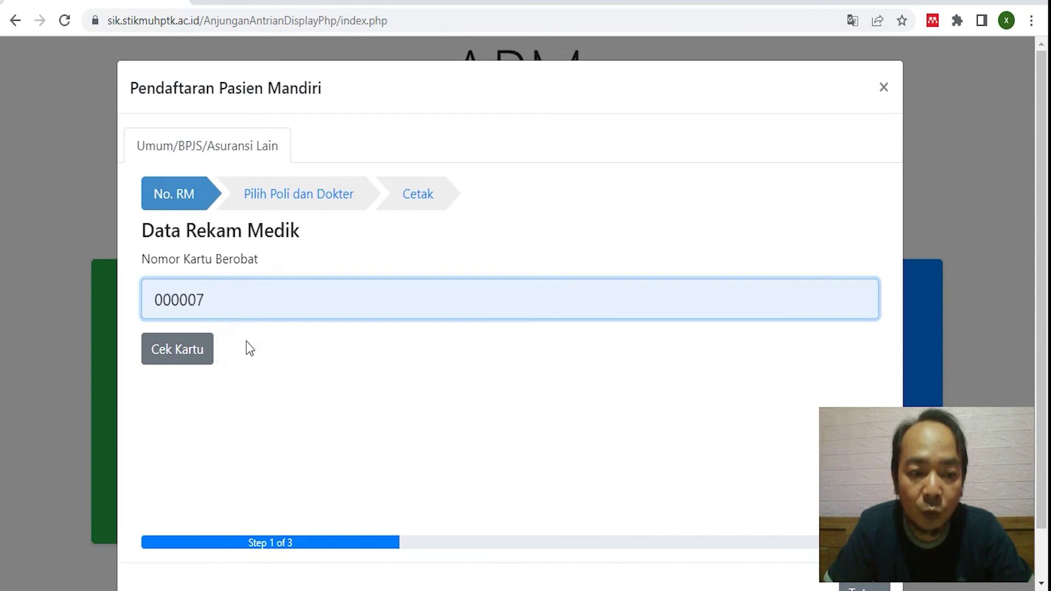
{"action": "left_click", "coordinate": [181, 353]}
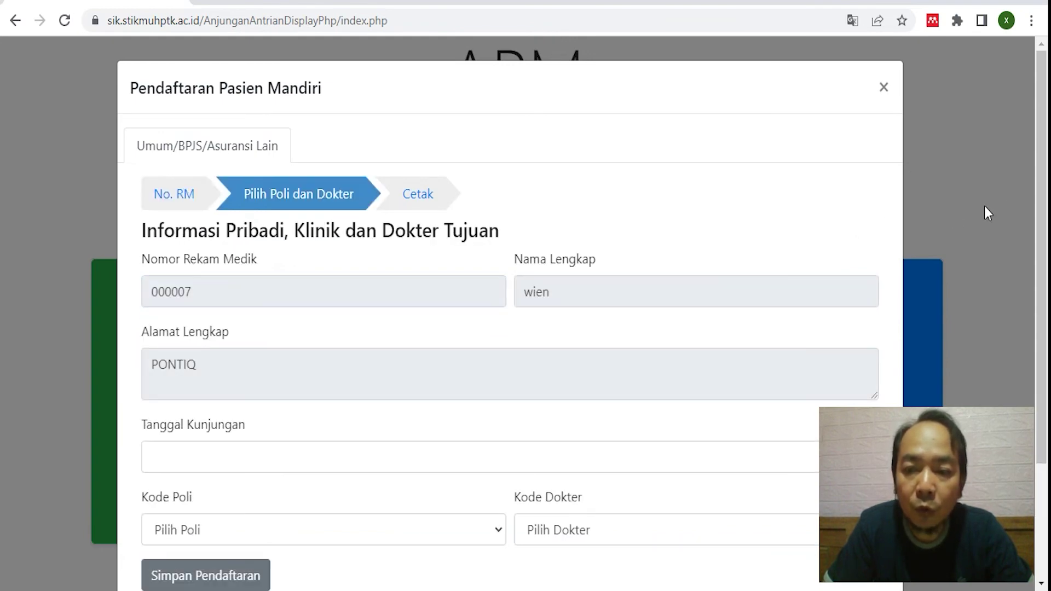
- Set the visit date to 2022-09-29, choose Poliklinik Penyakit Dalam with its available doctor, and save the self-registration
{"action": "left_click_drag", "start_coordinate": [1044, 189], "coordinate": [1048, 281]}
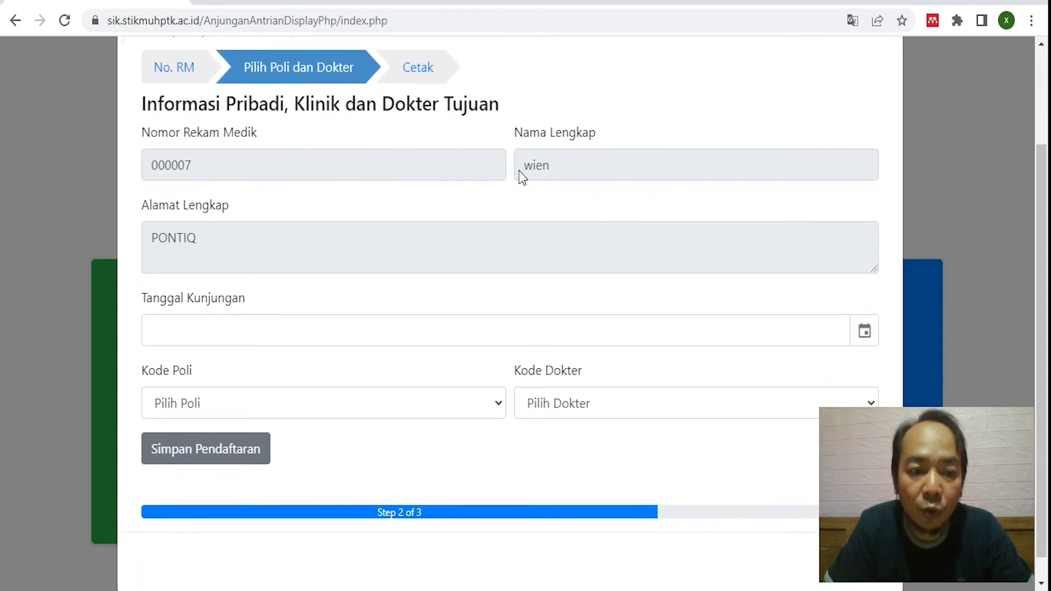
{"action": "left_click", "coordinate": [865, 332]}
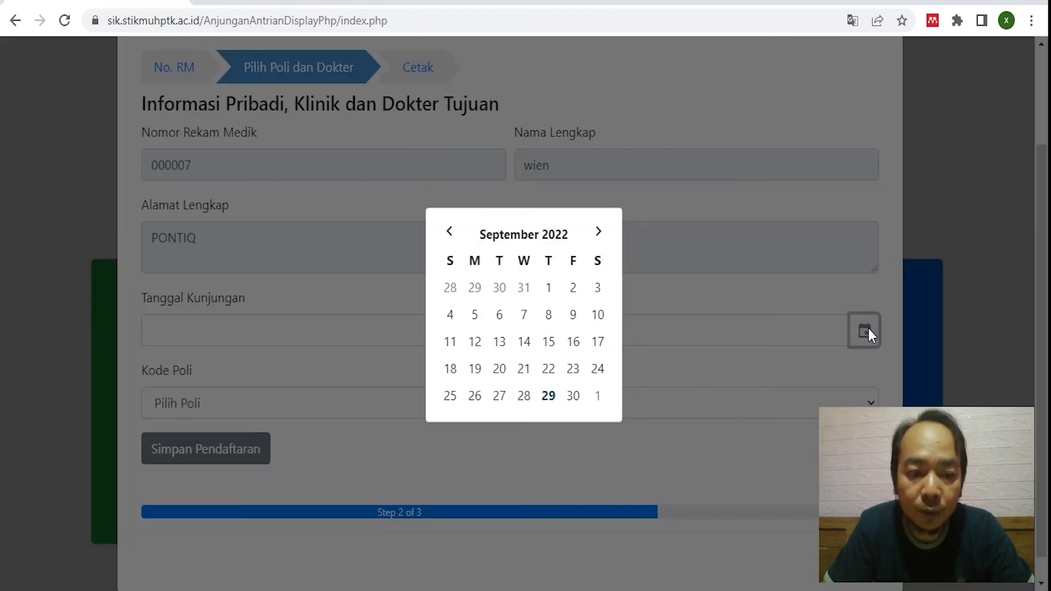
{"action": "left_click", "coordinate": [548, 396]}
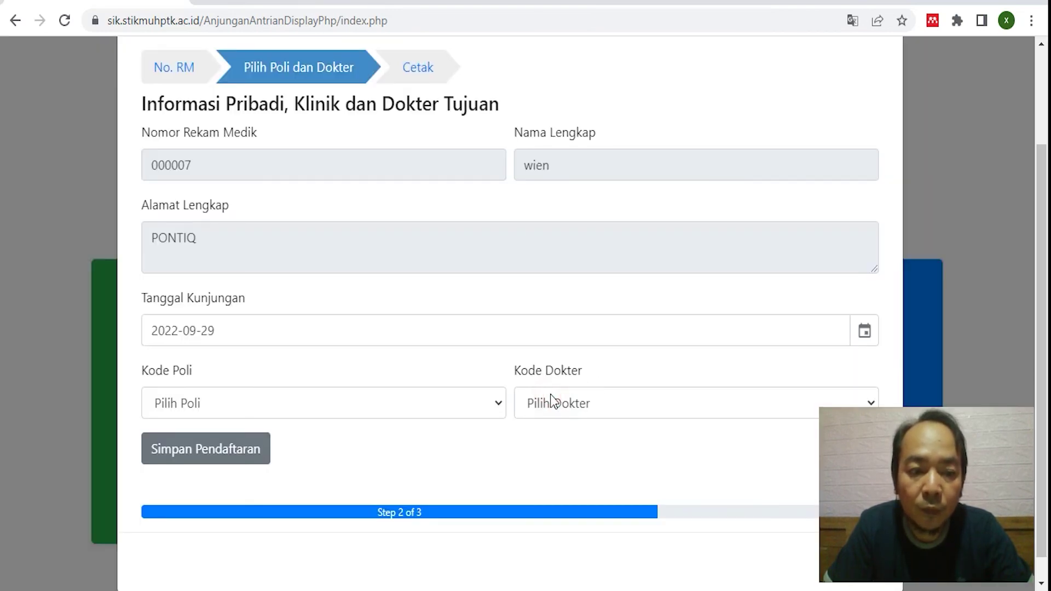
{"action": "left_click", "coordinate": [367, 408]}
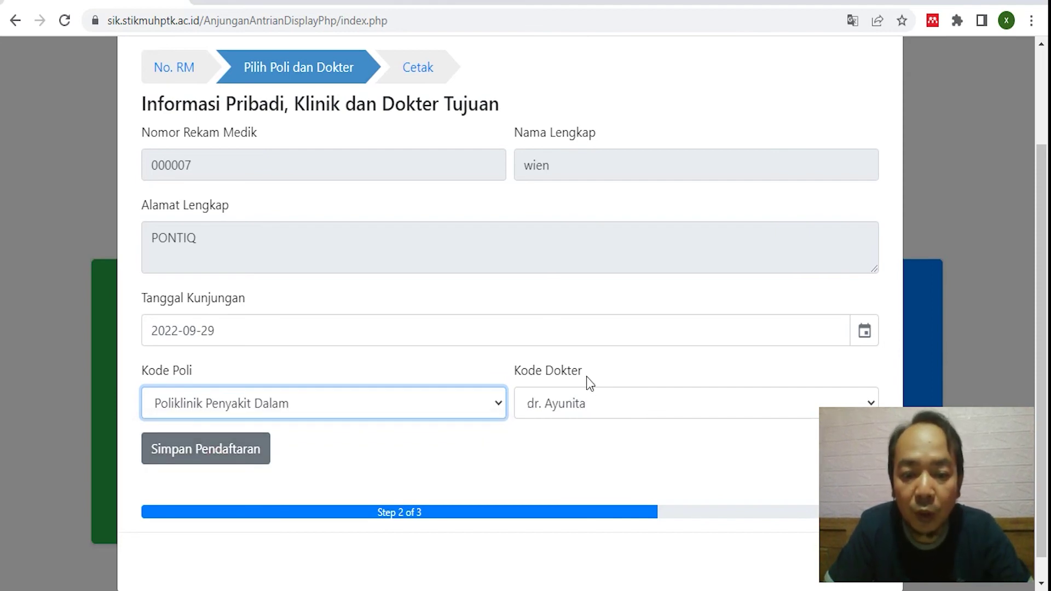
{"action": "left_click", "coordinate": [591, 407]}
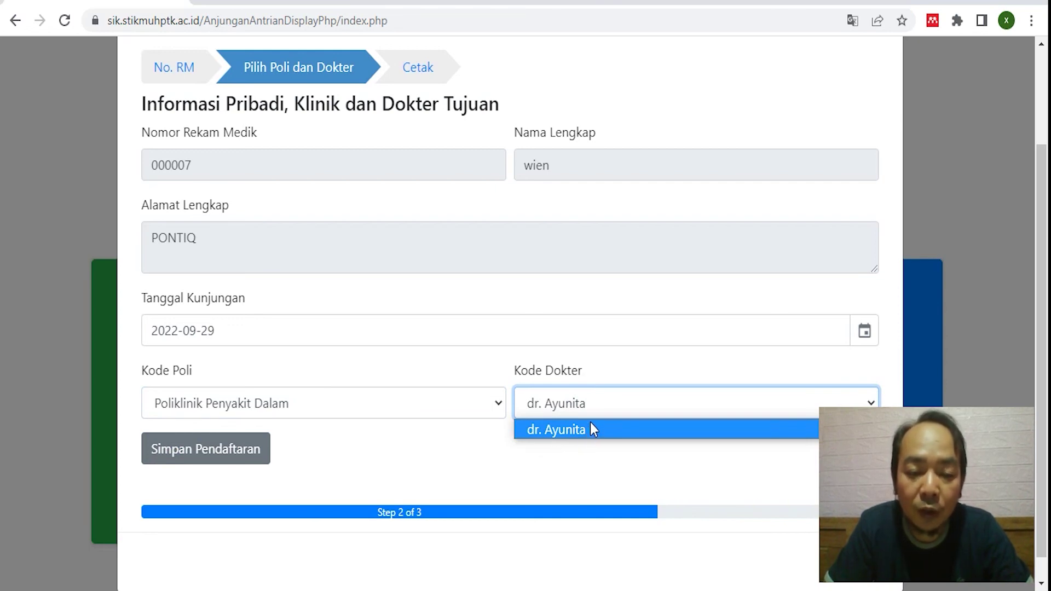
{"action": "left_click", "coordinate": [590, 456]}
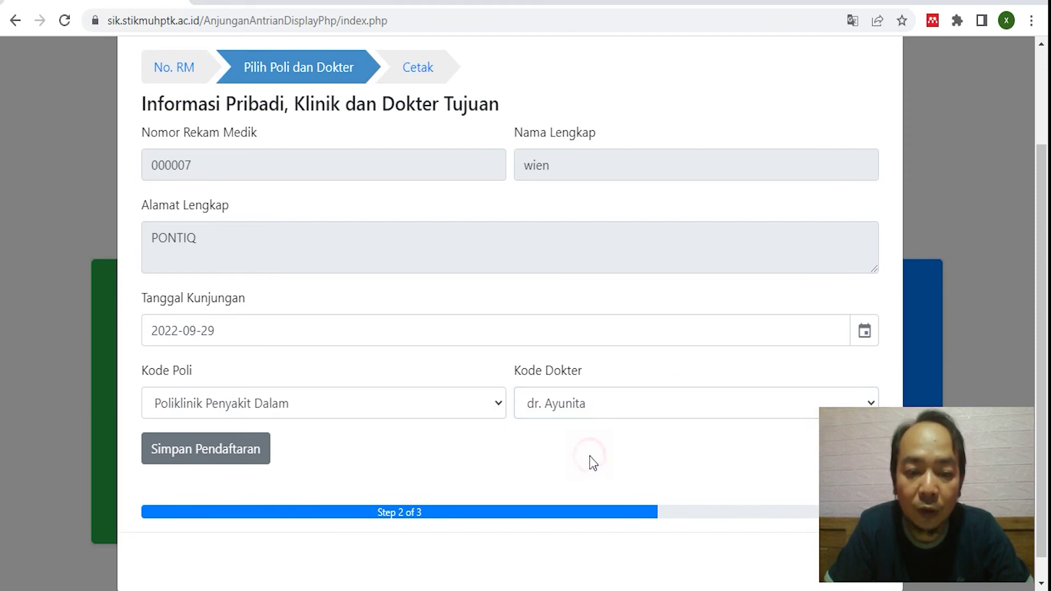
{"action": "left_click", "coordinate": [195, 452]}
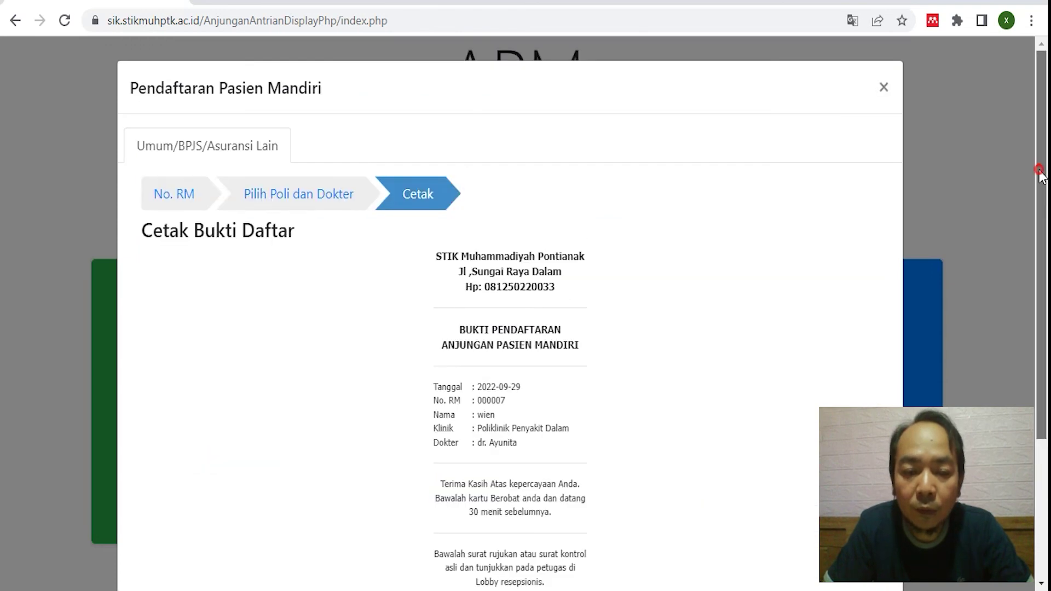
- Check the patient's name and medical record number on the registration receipt and print it
{"action": "scroll", "coordinate": [1046, 219], "scroll_direction": "down", "scroll_amount": 2}
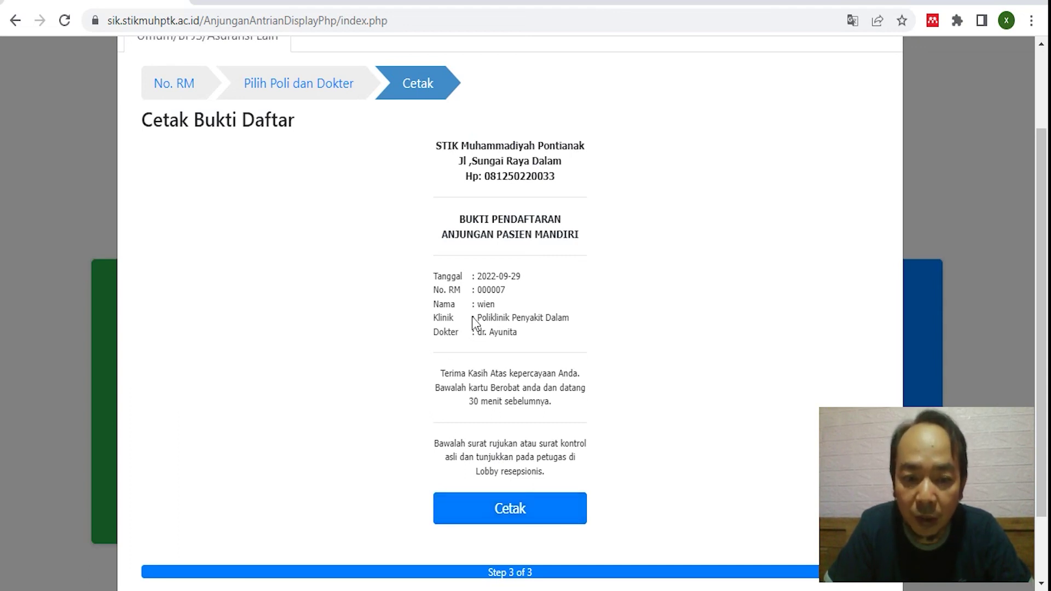
{"action": "double_click", "coordinate": [487, 305]}
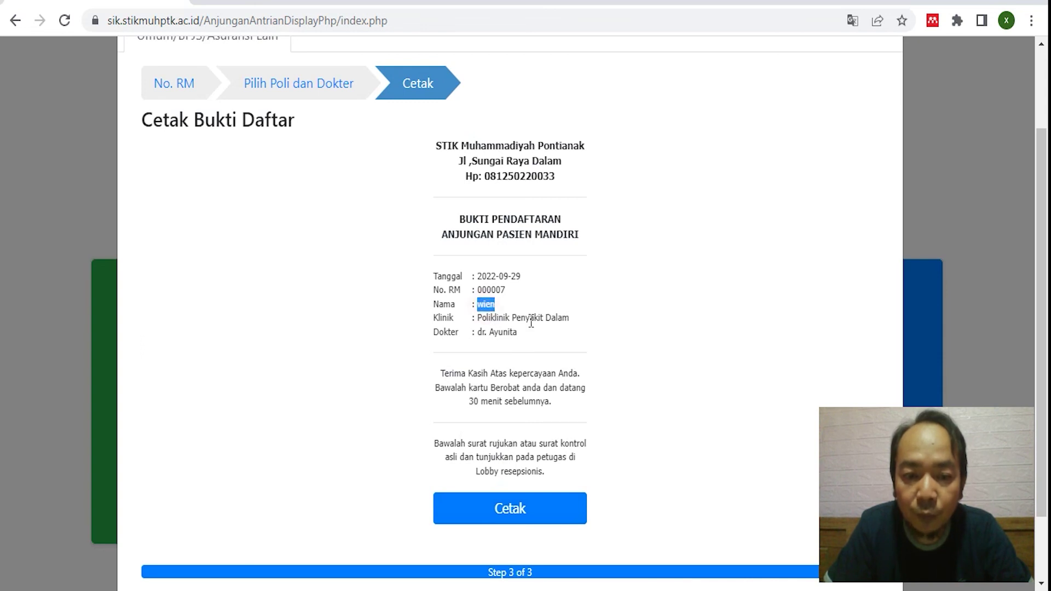
{"action": "double_click", "coordinate": [495, 291]}
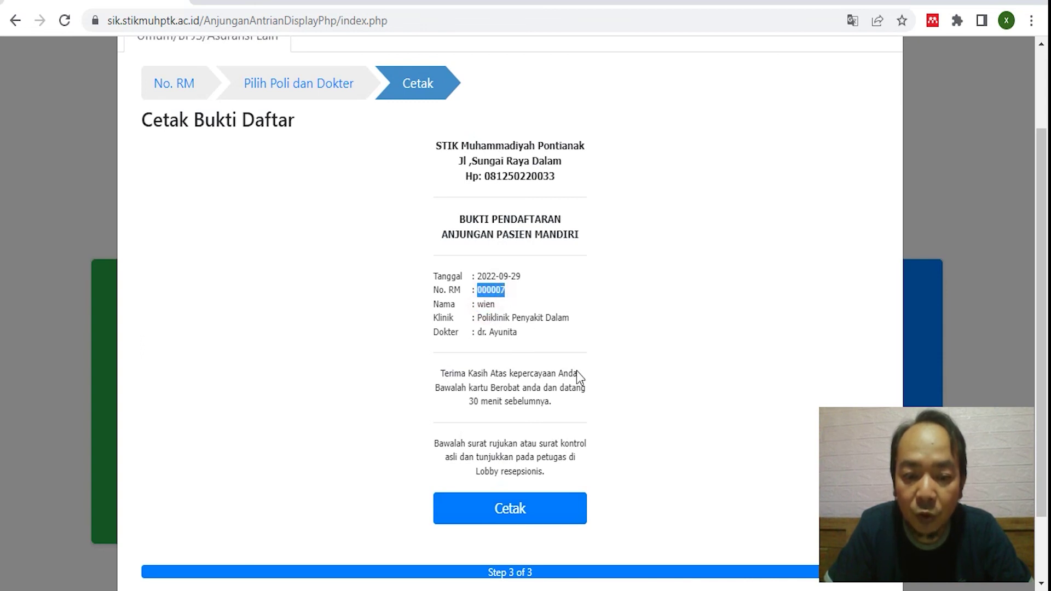
{"action": "left_click", "coordinate": [538, 509]}
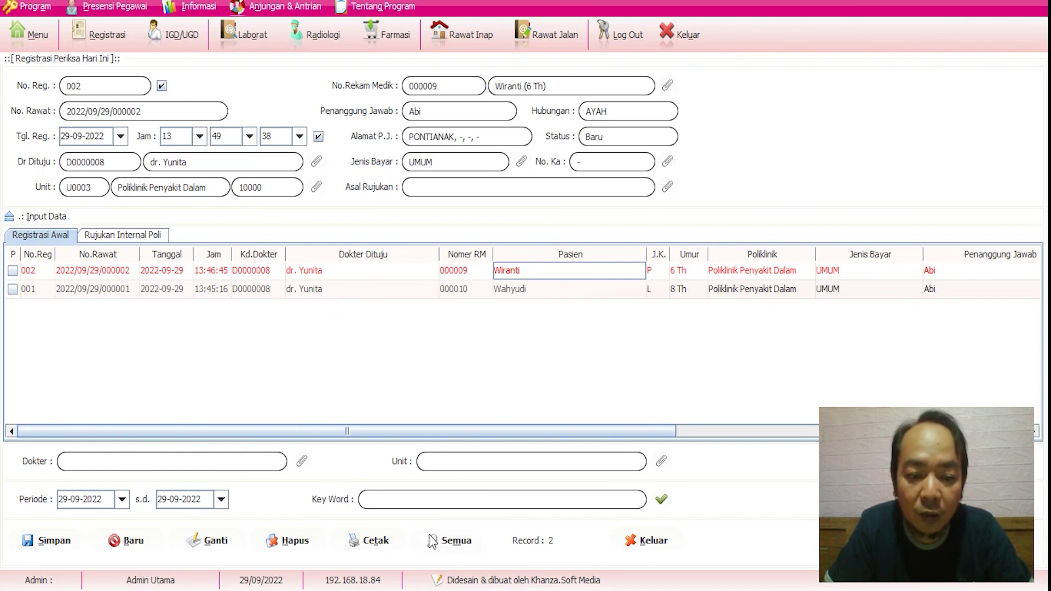
- Back in SIMRS Khanza, reload all of today's registrations and select the self-registered patient's entry to examine its details
{"action": "left_click", "coordinate": [451, 544]}
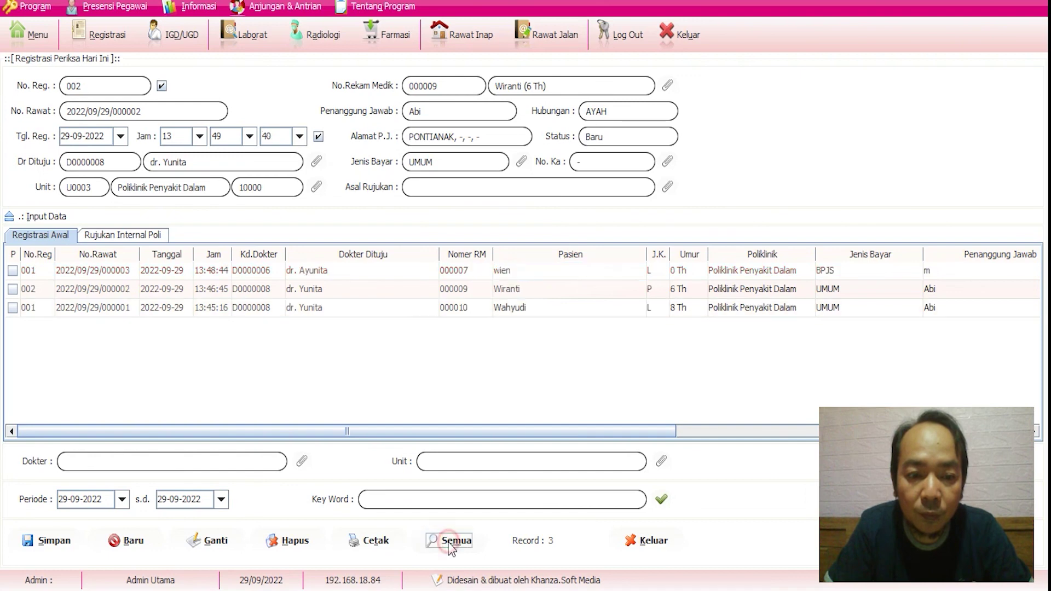
{"action": "left_click", "coordinate": [506, 273]}
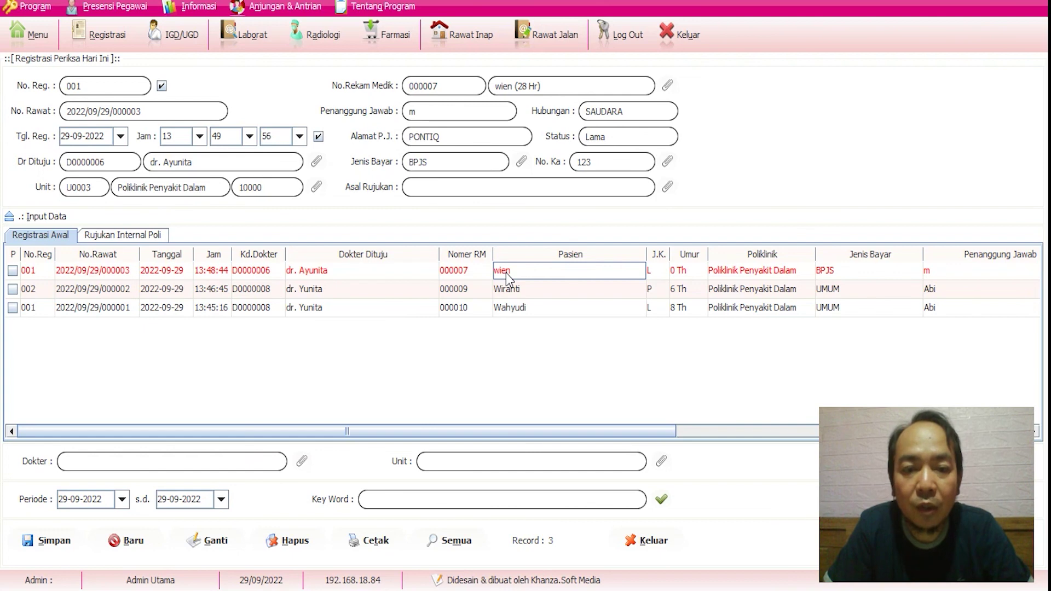
{"action": "left_click", "coordinate": [510, 327]}
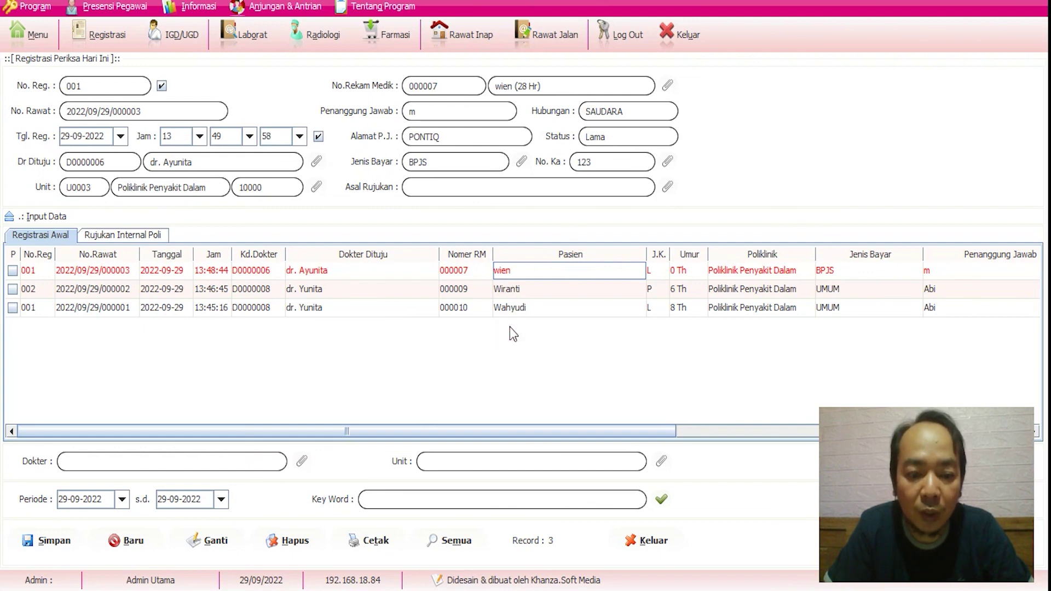